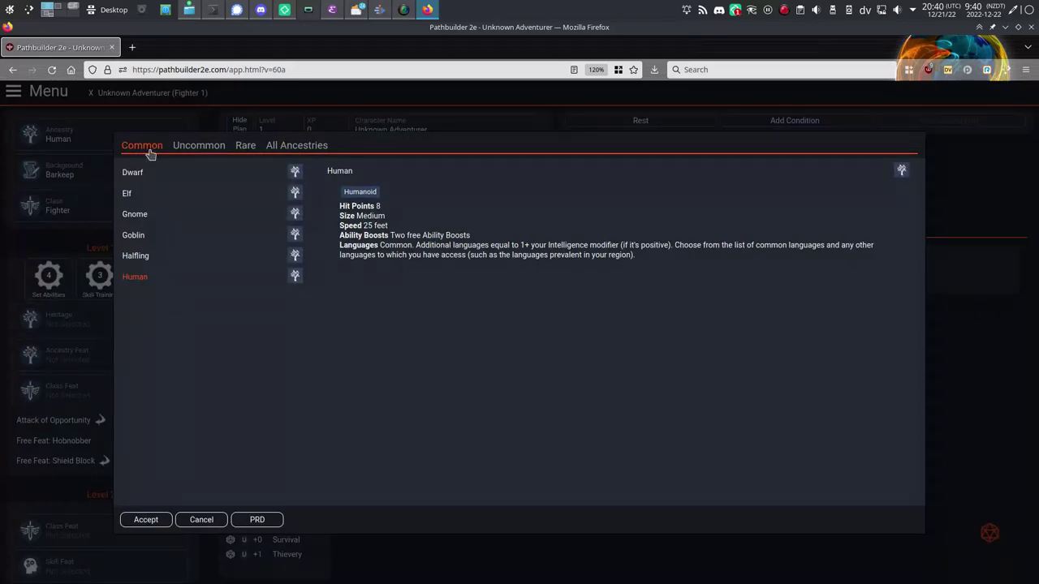
Step: Browse the Uncommon and Rare ancestries, then choose Gnome from the Common list
{"action": "left_click", "coordinate": [206, 147]}
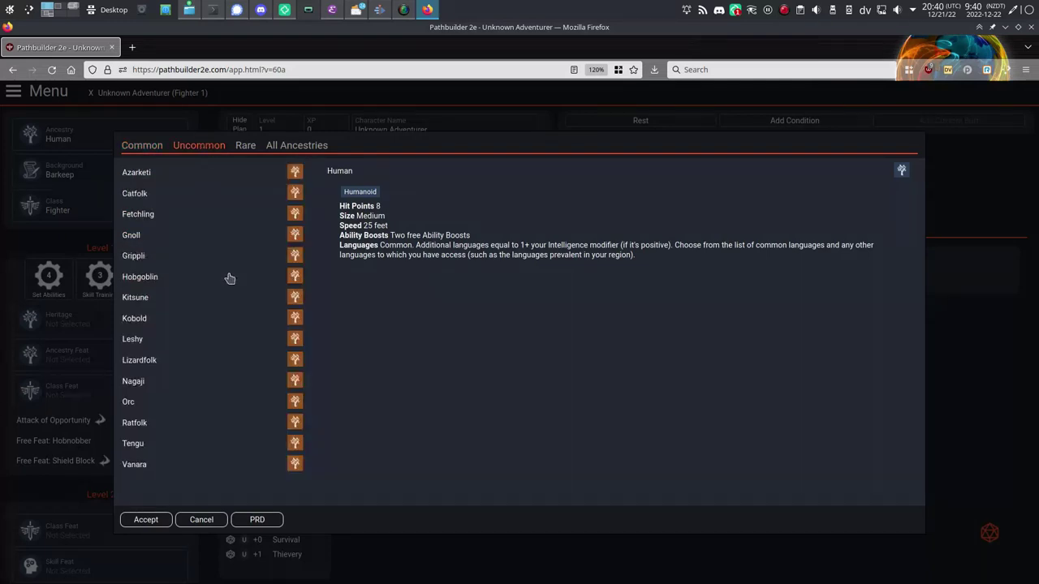
{"action": "left_click", "coordinate": [245, 147]}
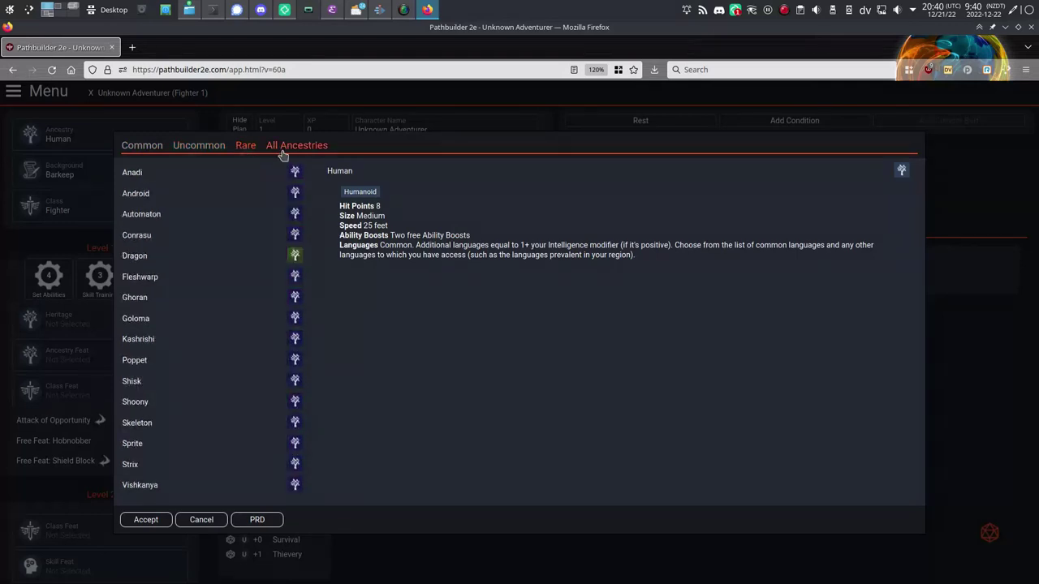
{"action": "left_click", "coordinate": [146, 147]}
{"action": "left_click", "coordinate": [136, 215]}
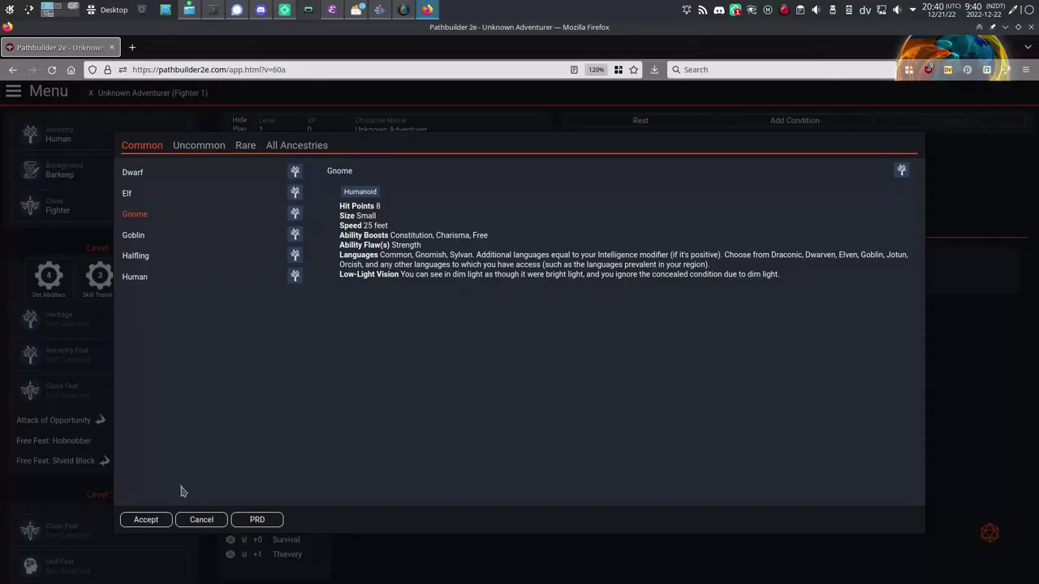
Step: Accept Gnome as the ancestry, glancing at the background list without changing it
{"action": "left_click", "coordinate": [144, 522]}
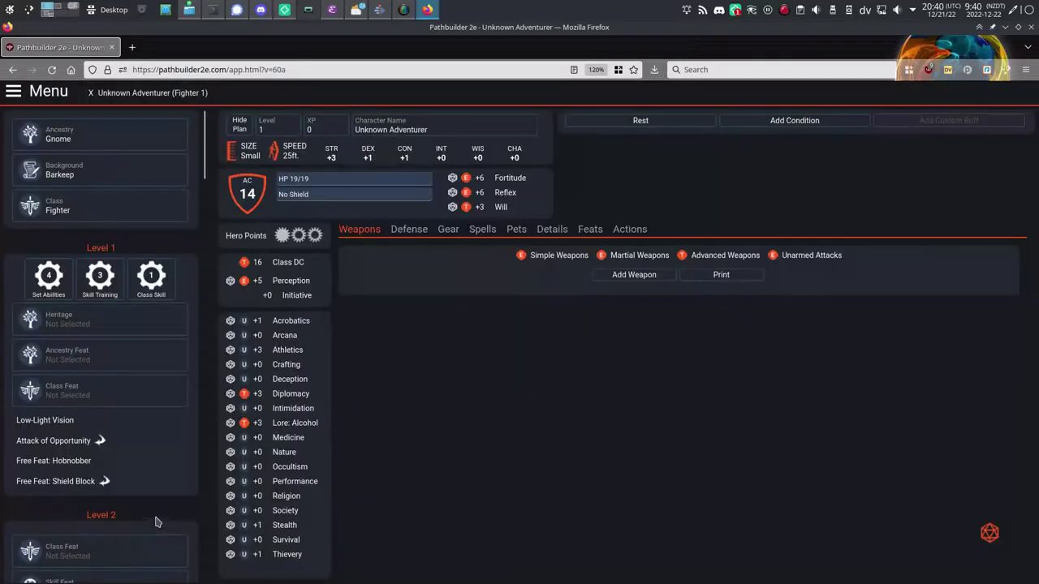
{"action": "left_click", "coordinate": [118, 170]}
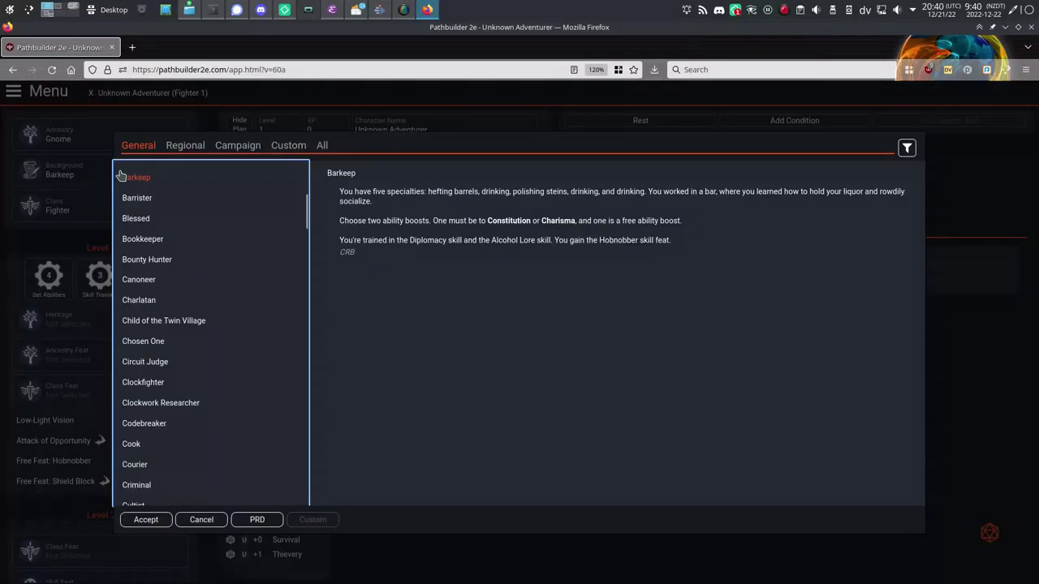
{"action": "left_click", "coordinate": [201, 519]}
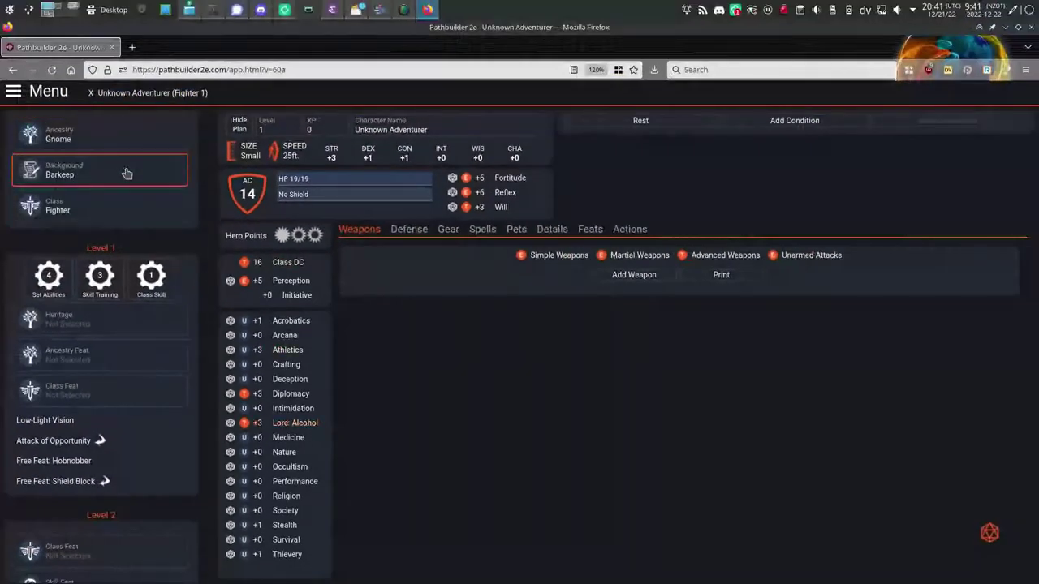
Step: Replace the Barkeep background with Detective and accept it
{"action": "left_click", "coordinate": [127, 173]}
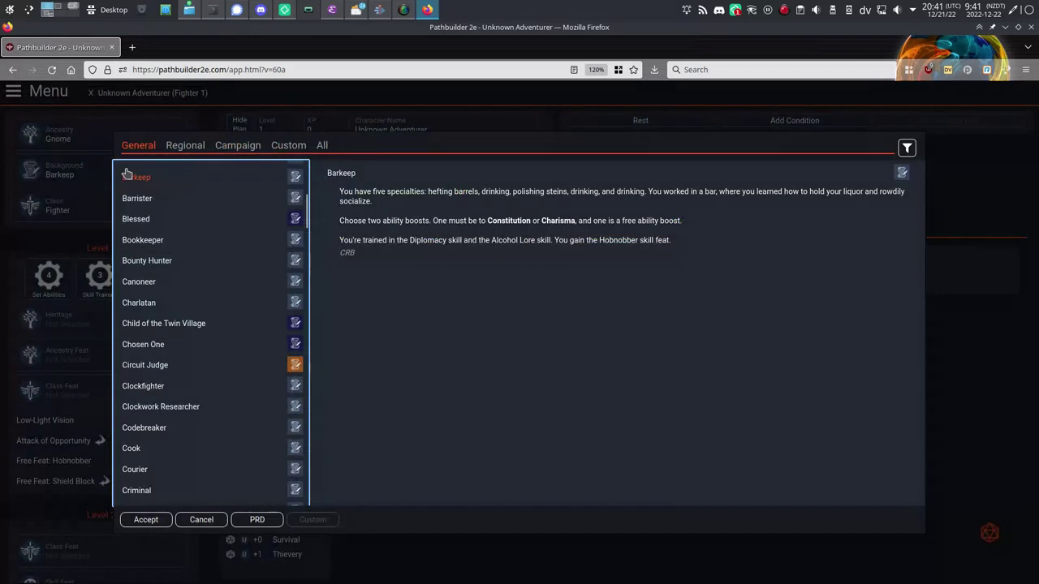
{"action": "scroll", "coordinate": [139, 324], "scroll_direction": "down", "scroll_amount": 3}
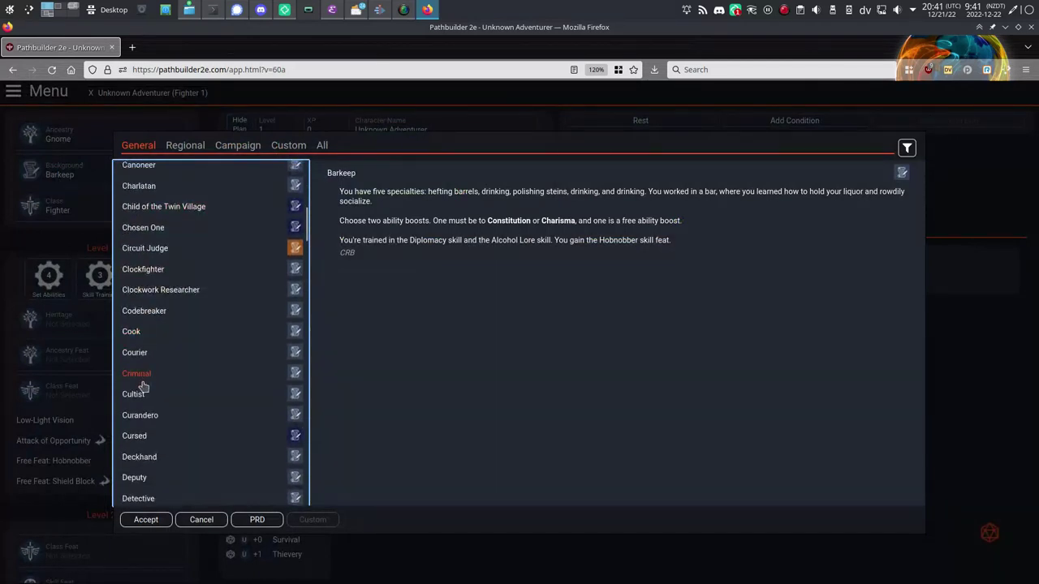
{"action": "scroll", "coordinate": [143, 389], "scroll_direction": "down", "scroll_amount": 2}
{"action": "left_click", "coordinate": [138, 439]}
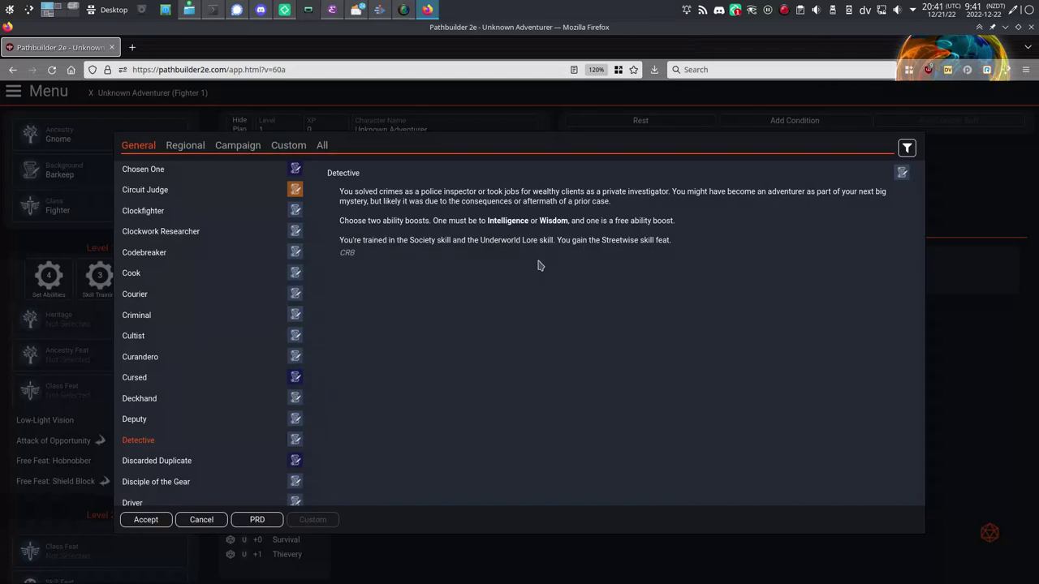
{"action": "left_click", "coordinate": [150, 520]}
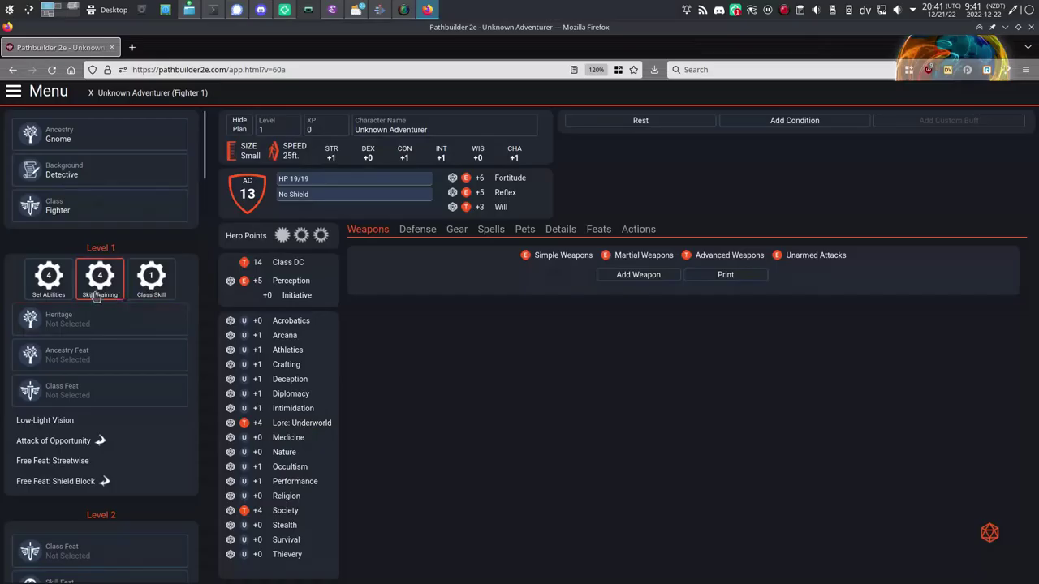
Step: Choose Bard from the Core classes and accept it in place of Fighter
{"action": "left_click", "coordinate": [110, 210]}
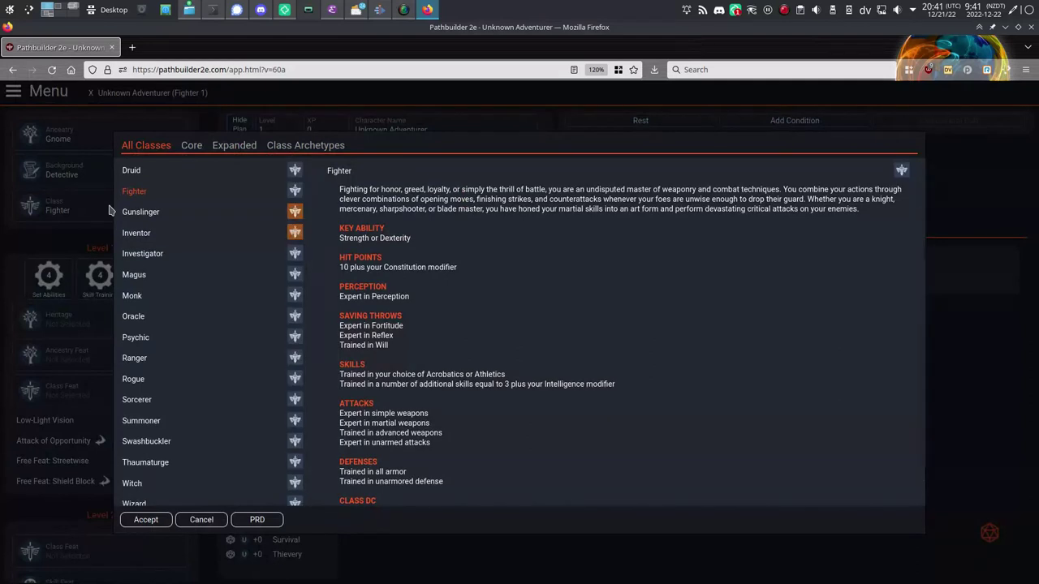
{"action": "left_click", "coordinate": [195, 147]}
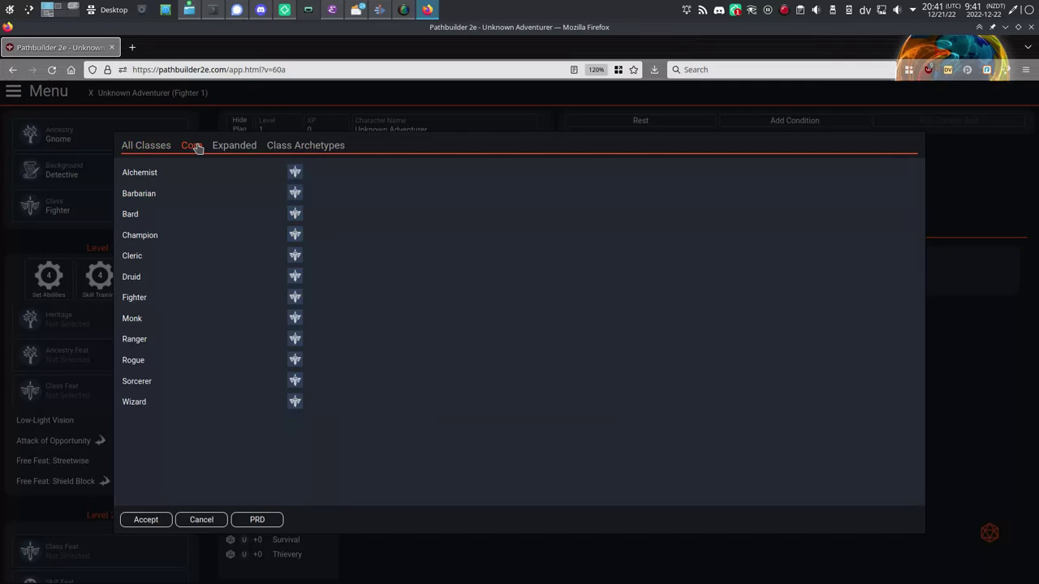
{"action": "left_click", "coordinate": [135, 221]}
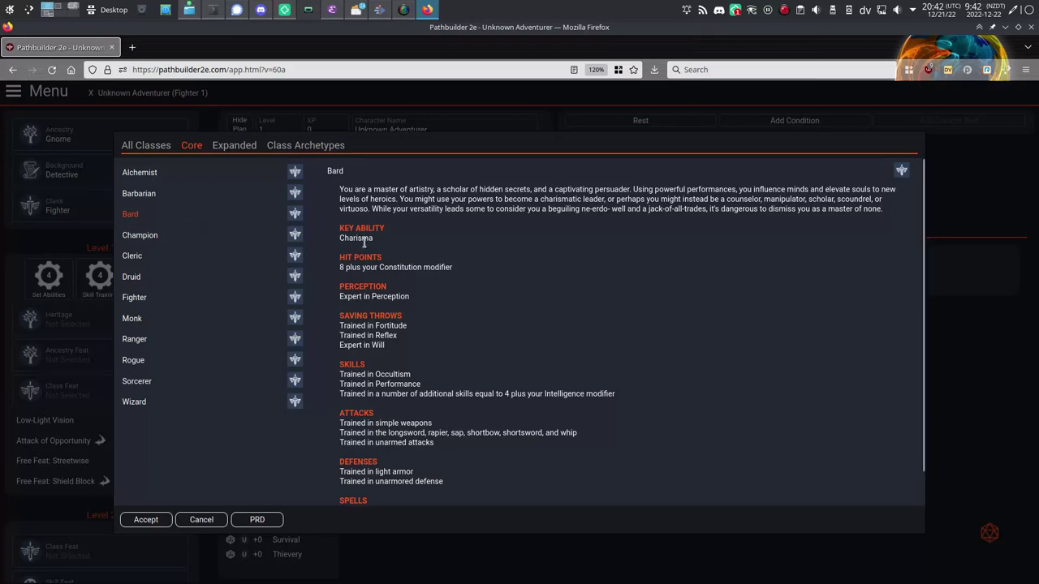
{"action": "left_click", "coordinate": [151, 522]}
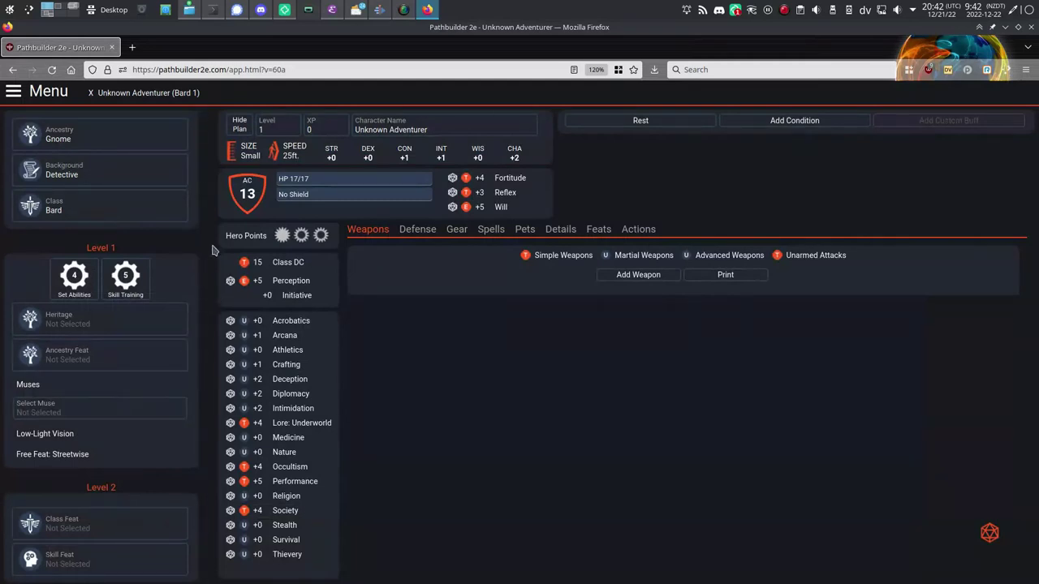
{"action": "scroll", "coordinate": [205, 193], "scroll_direction": "down", "scroll_amount": 3}
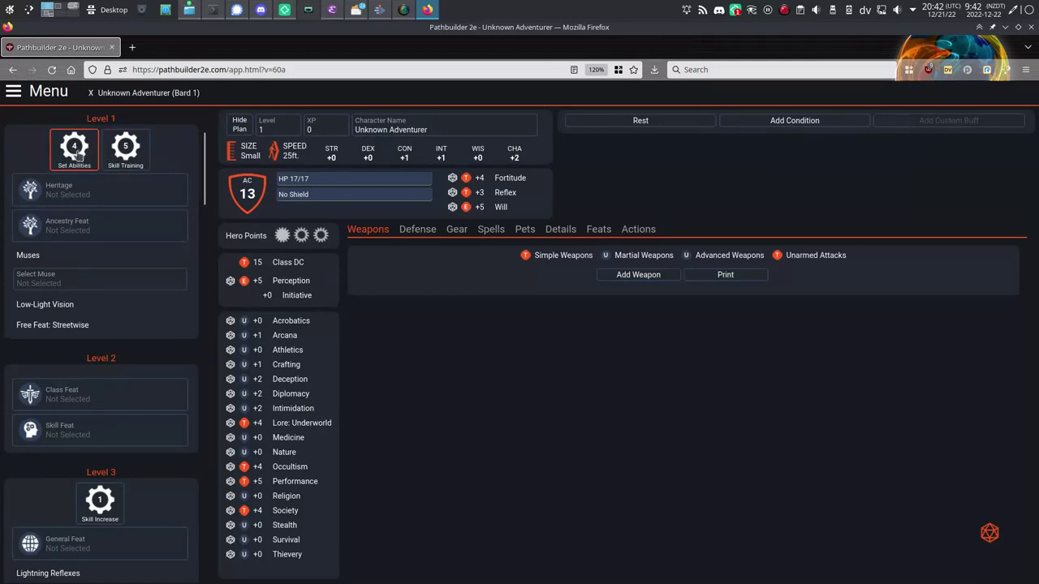
Step: Boost Intelligence from ancestry and Charisma from background, with free boosts to Con, Cha, Dex, Str
{"action": "left_click", "coordinate": [74, 147]}
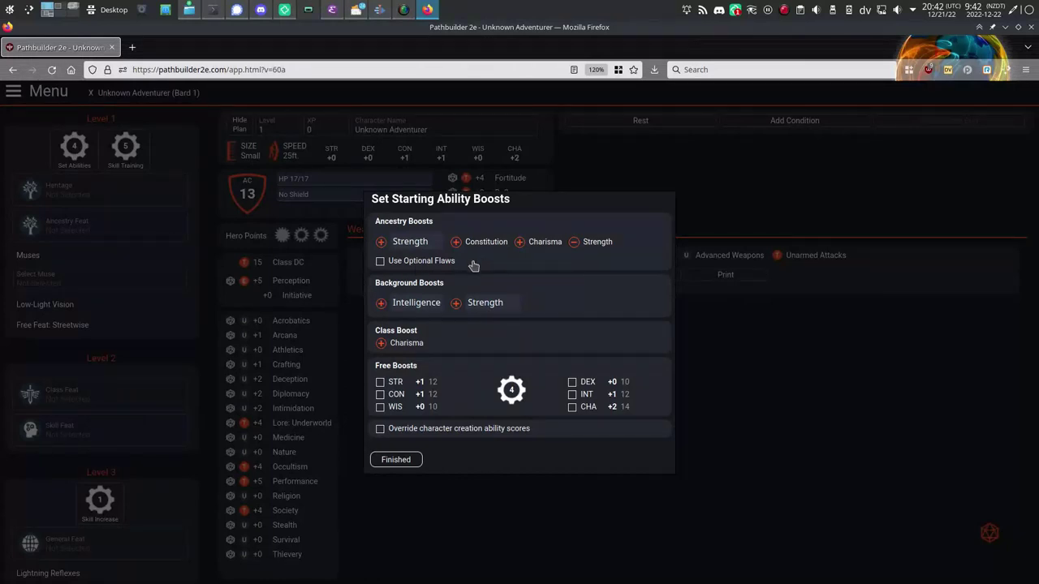
{"action": "left_click", "coordinate": [415, 250]}
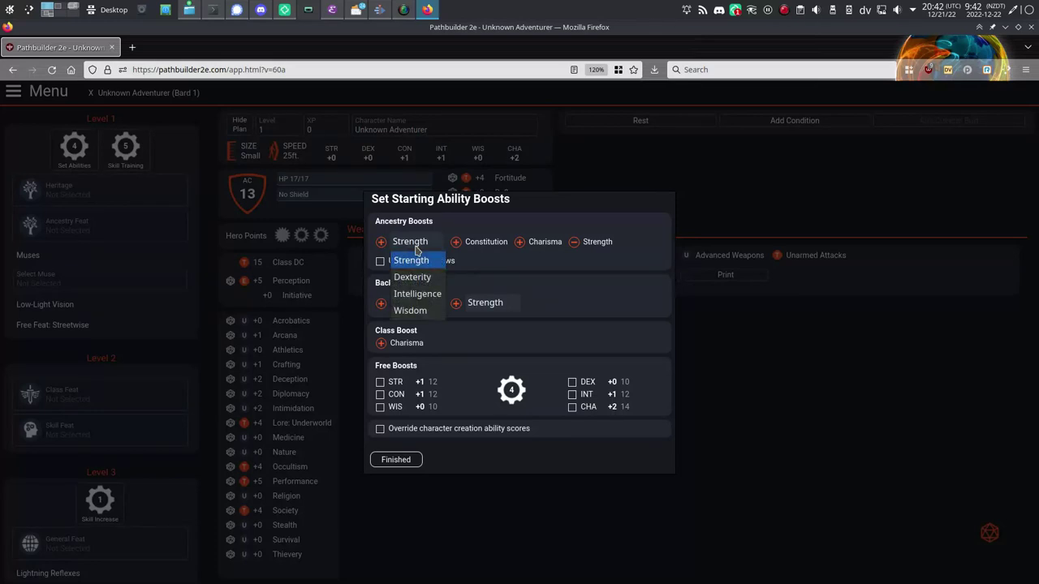
{"action": "left_click", "coordinate": [429, 296]}
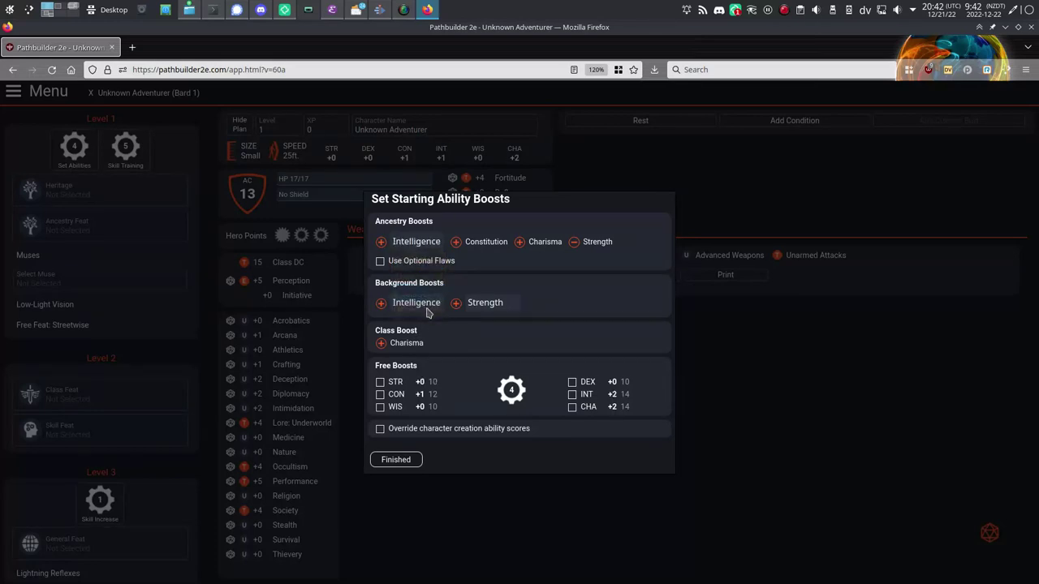
{"action": "left_click", "coordinate": [428, 309]}
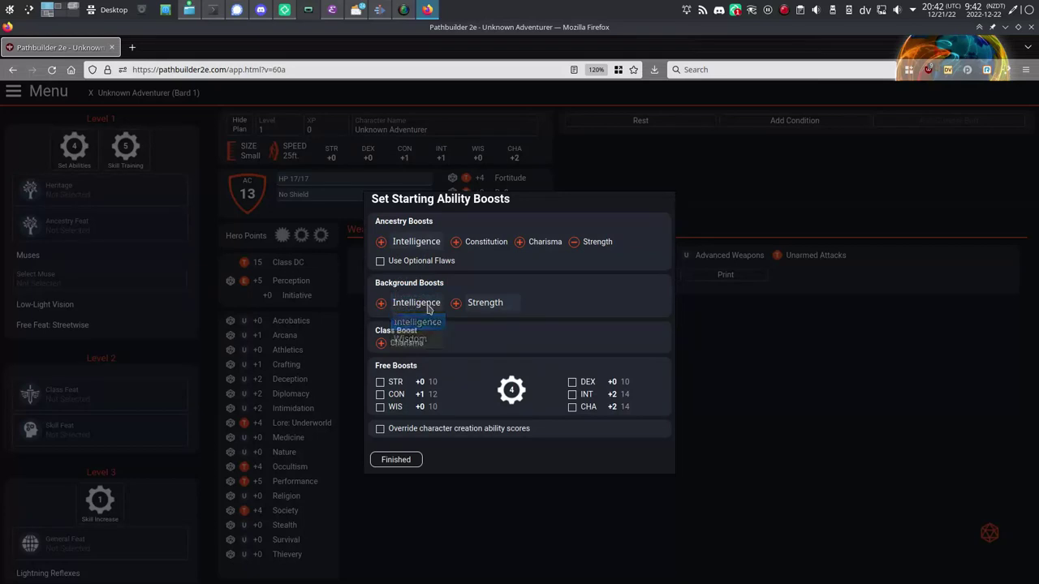
{"action": "left_click", "coordinate": [481, 305]}
{"action": "left_click", "coordinate": [490, 405]}
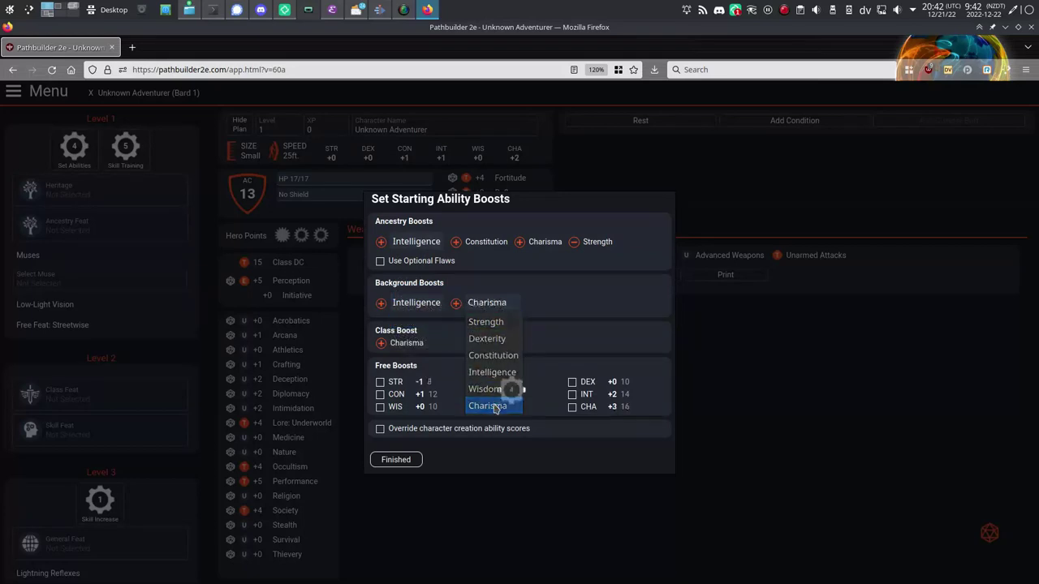
{"action": "left_click", "coordinate": [397, 395]}
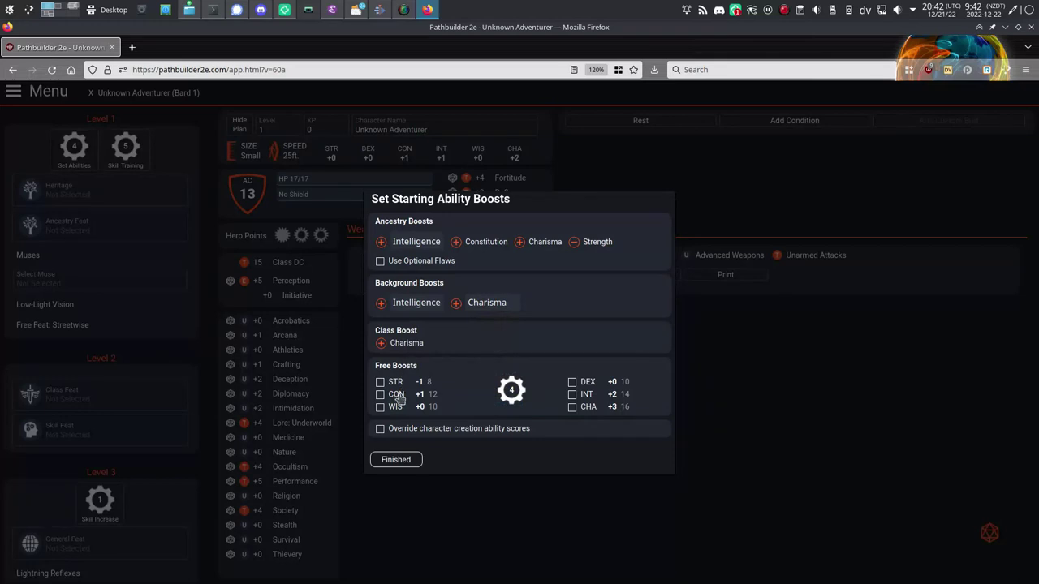
{"action": "left_click", "coordinate": [571, 408]}
{"action": "left_click", "coordinate": [584, 383]}
{"action": "left_click", "coordinate": [395, 382]}
{"action": "left_click", "coordinate": [397, 459]}
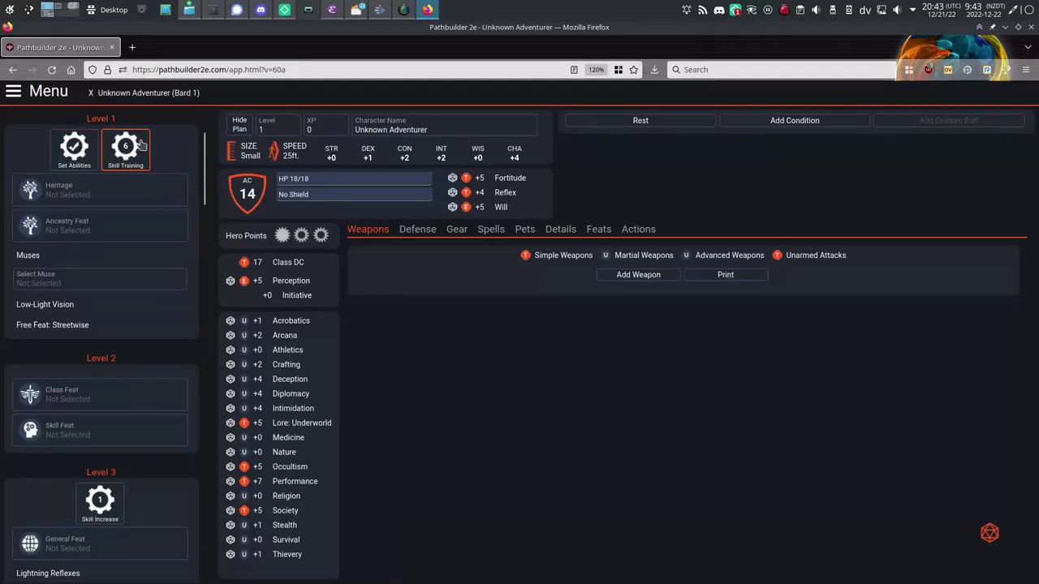
Step: Add Intimidation as a trained skill and finish the skill training choices
{"action": "left_click", "coordinate": [141, 143]}
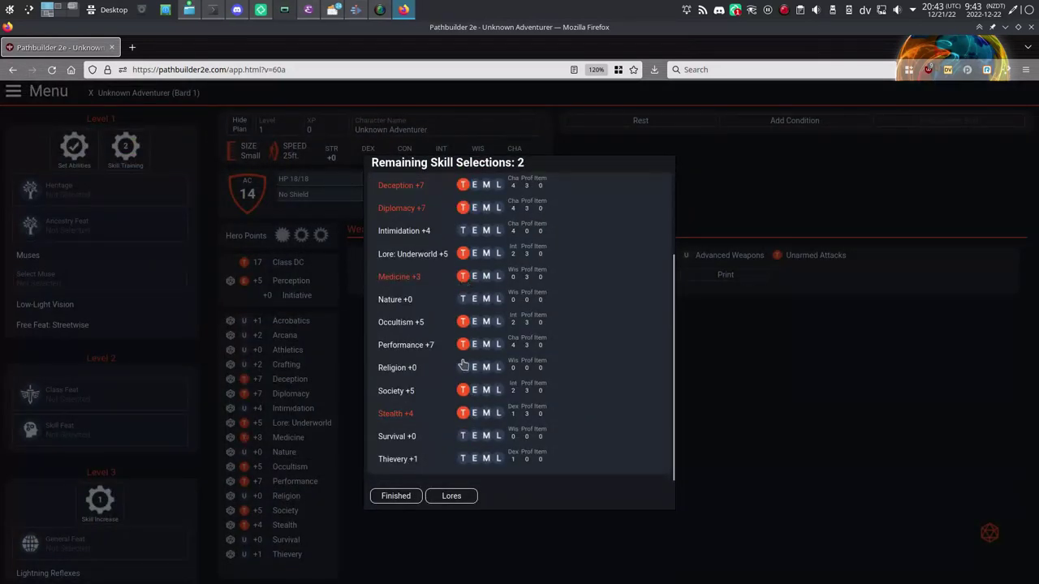
{"action": "scroll", "coordinate": [460, 394], "scroll_direction": "up", "scroll_amount": 3}
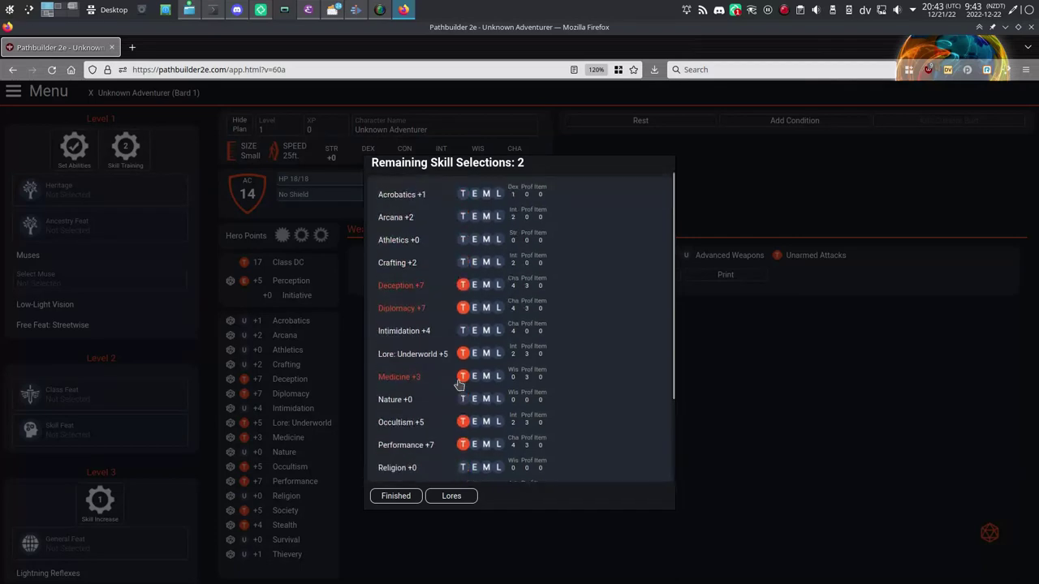
{"action": "left_click", "coordinate": [462, 330]}
{"action": "scroll", "coordinate": [458, 363], "scroll_direction": "down", "scroll_amount": 3}
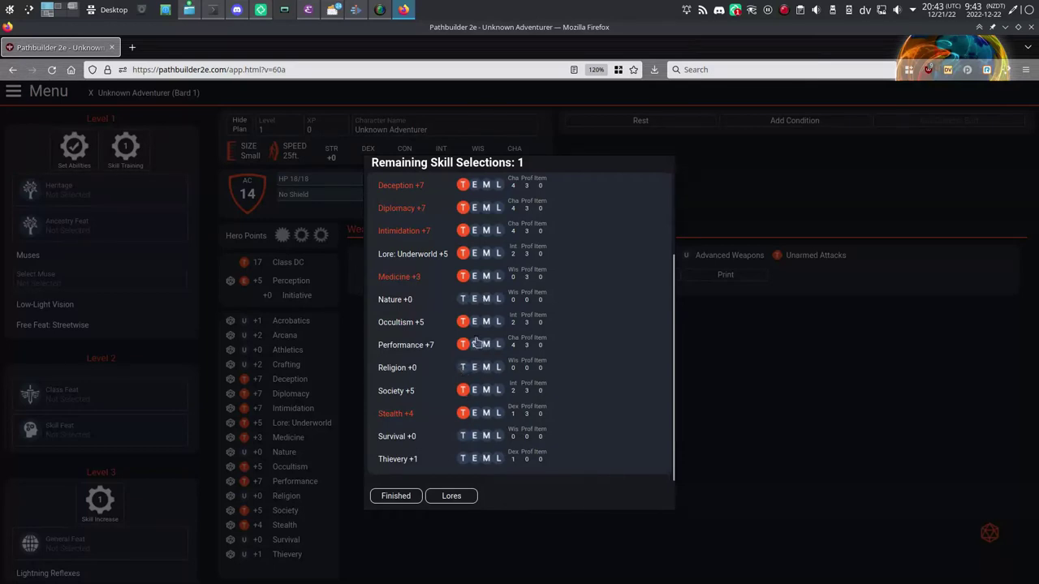
{"action": "left_click", "coordinate": [399, 495]}
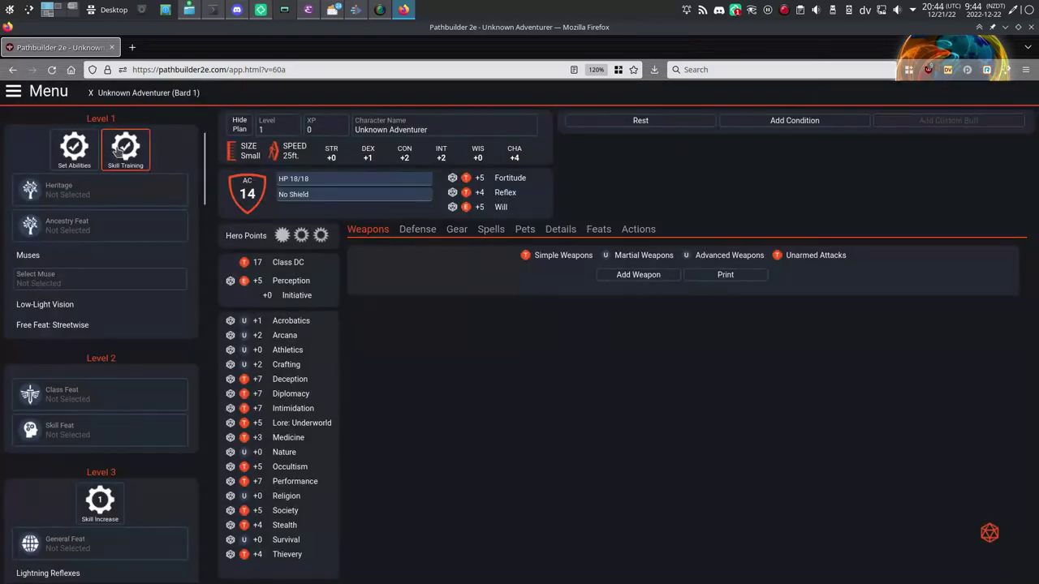
Step: Compare the heritage tabs, then pick and accept Fey-Touched Gnome
{"action": "left_click", "coordinate": [103, 195]}
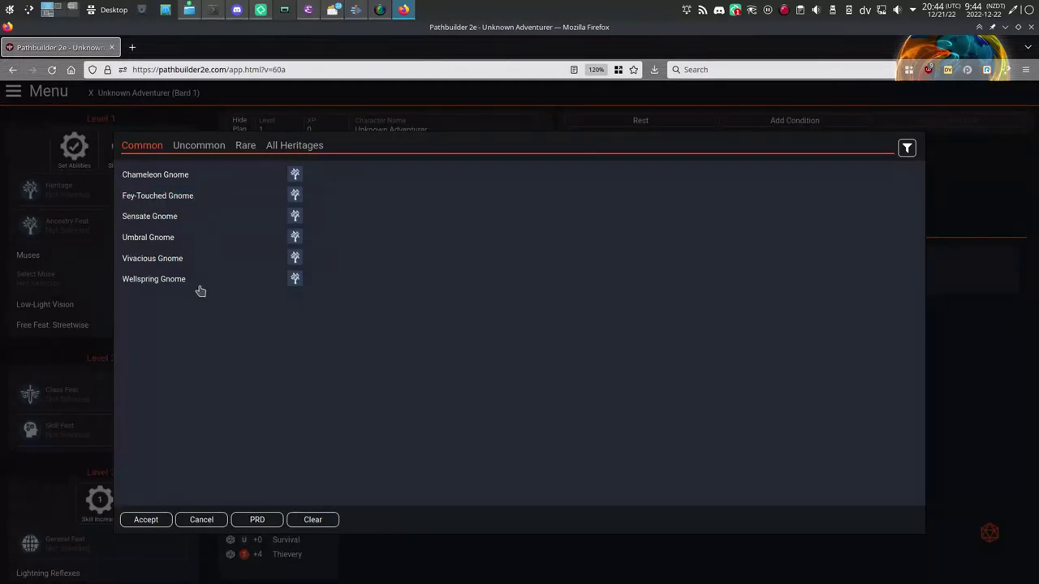
{"action": "left_click", "coordinate": [207, 145]}
{"action": "left_click", "coordinate": [244, 145]}
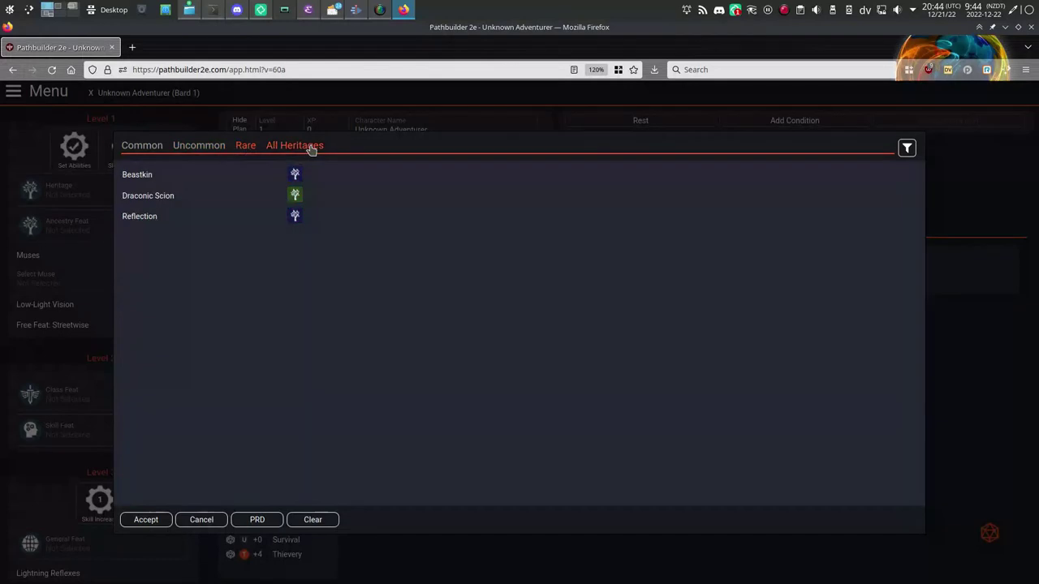
{"action": "left_click", "coordinate": [309, 146]}
{"action": "left_click", "coordinate": [150, 146]}
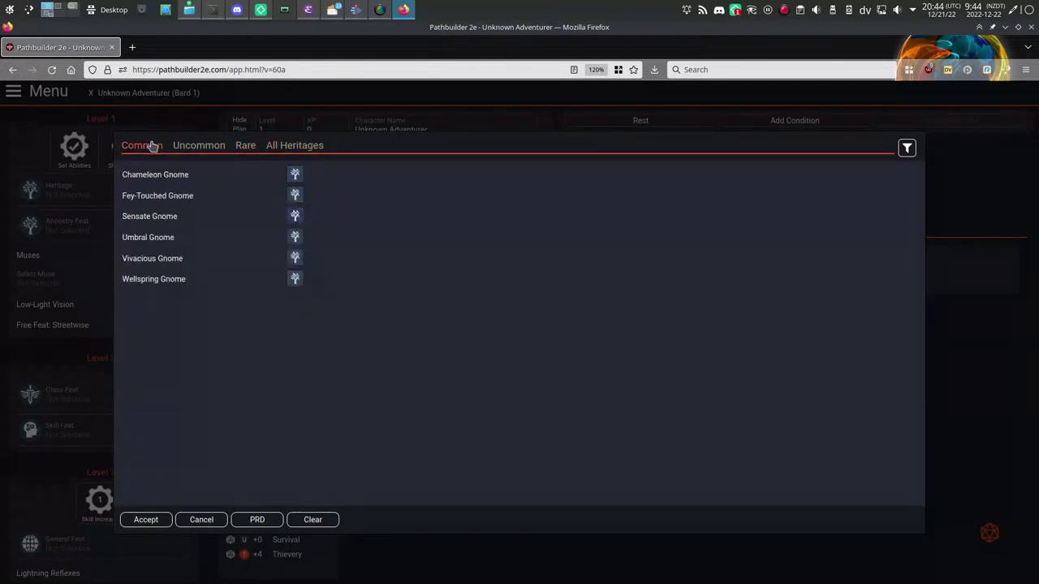
{"action": "left_click", "coordinate": [187, 198]}
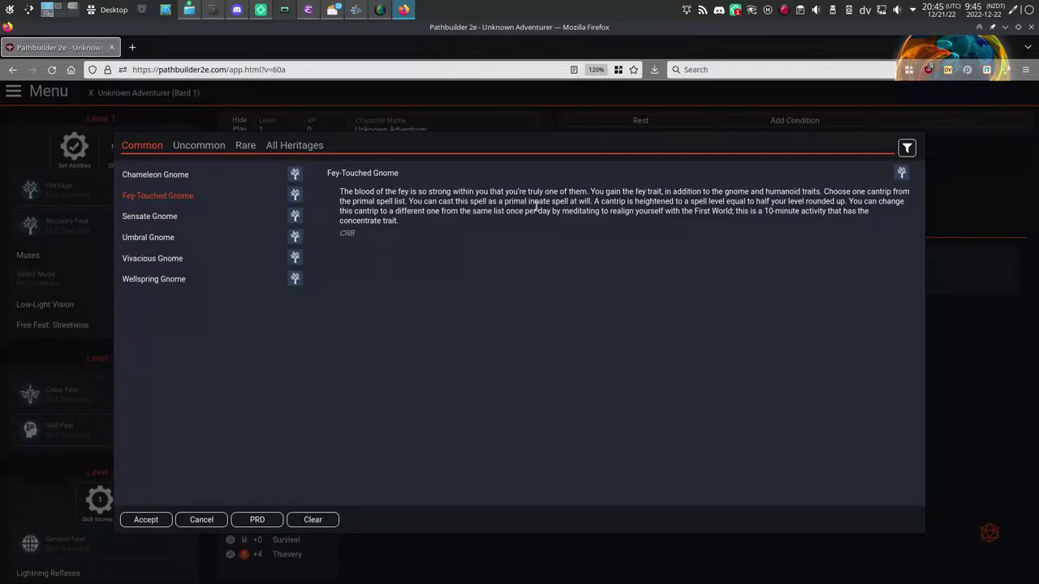
{"action": "left_click_drag", "start_coordinate": [497, 202], "coordinate": [594, 202]}
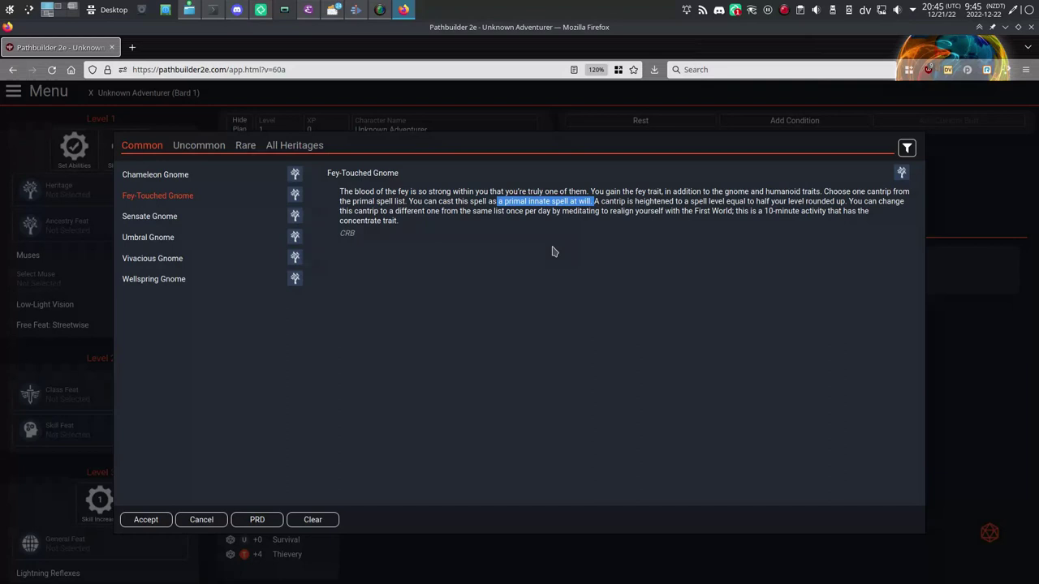
{"action": "left_click", "coordinate": [555, 251]}
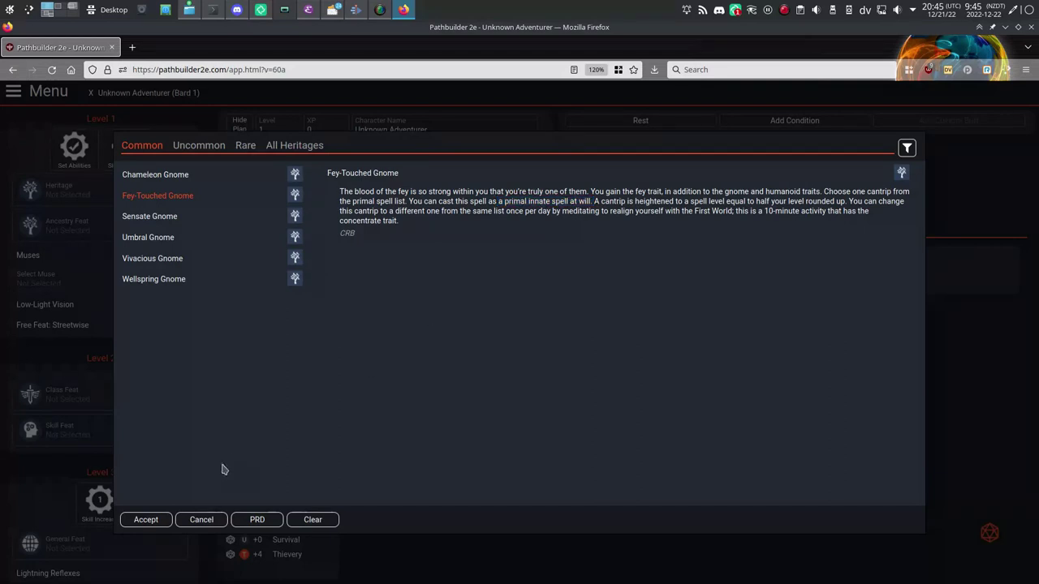
{"action": "left_click", "coordinate": [146, 519]}
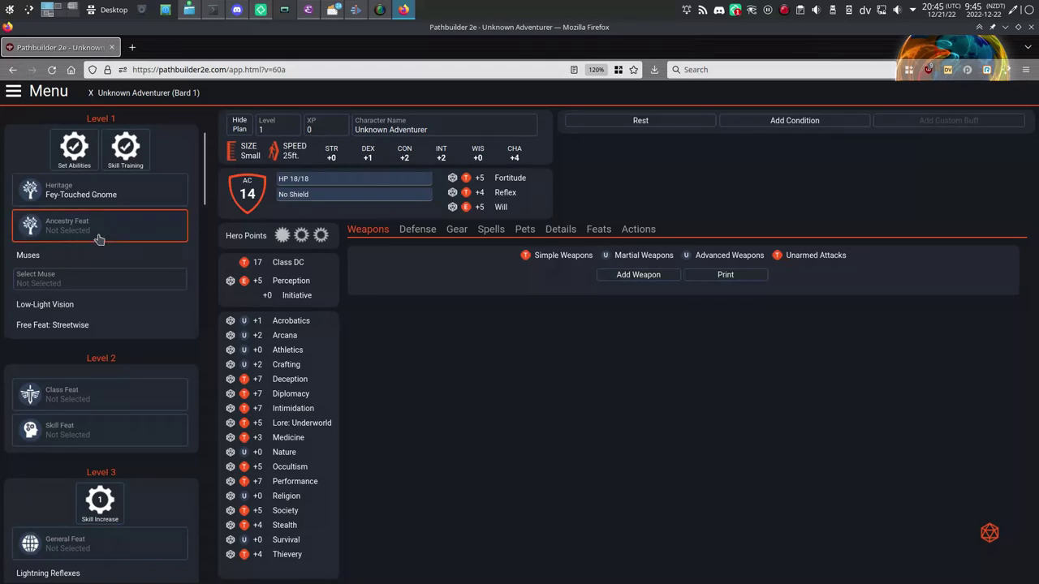
Step: Pick Illusion Sense from the ancestry feat list and accept it
{"action": "left_click", "coordinate": [132, 234]}
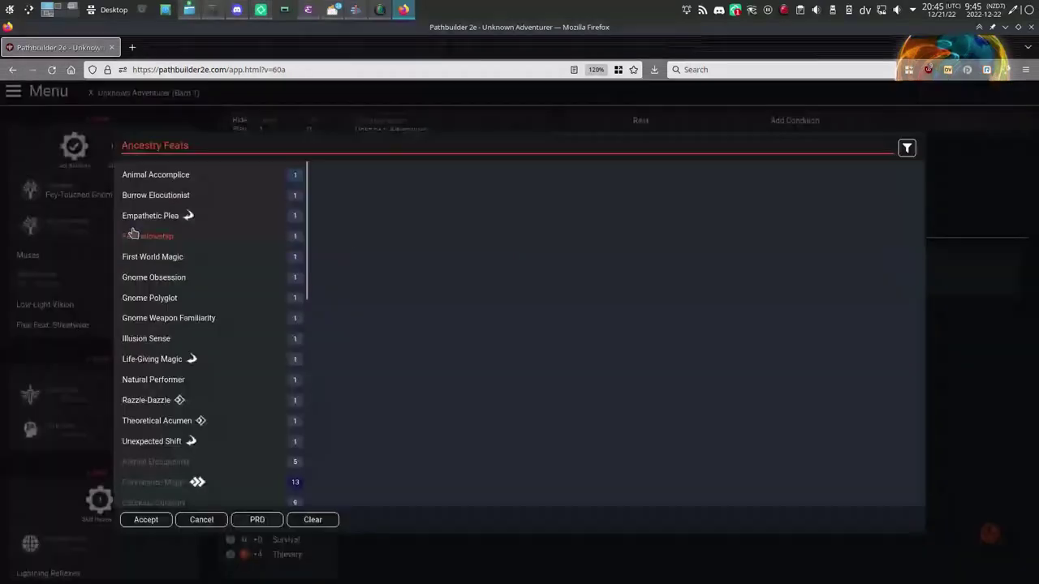
{"action": "scroll", "coordinate": [162, 297], "scroll_direction": "down", "scroll_amount": 2}
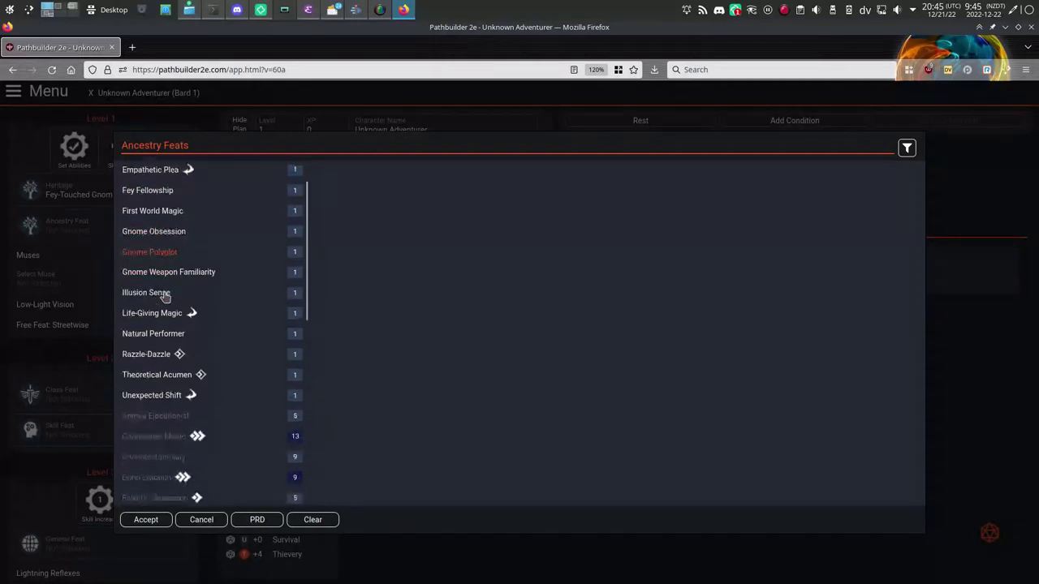
{"action": "scroll", "coordinate": [172, 328], "scroll_direction": "down", "scroll_amount": 2}
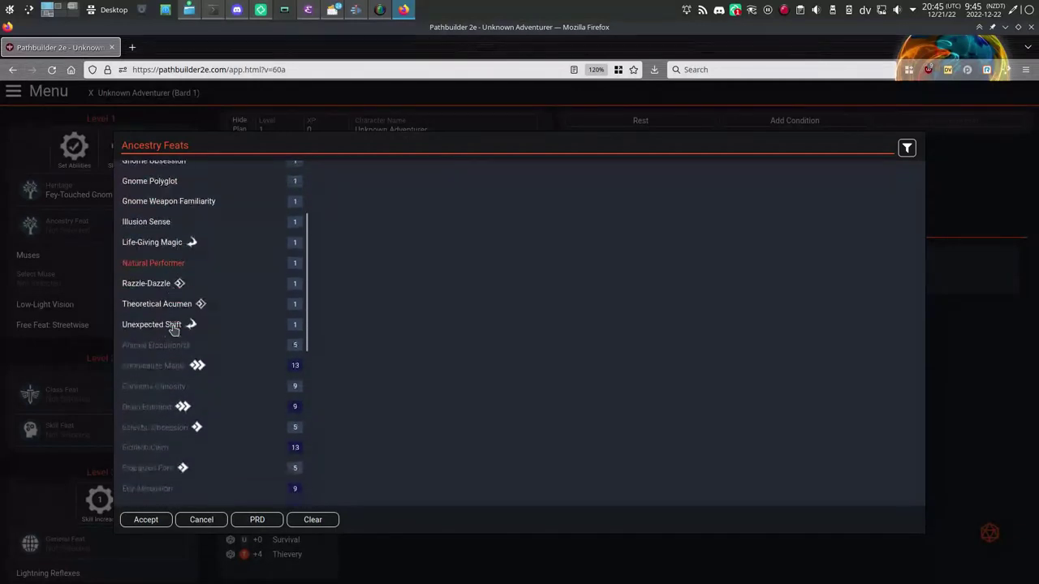
{"action": "left_click", "coordinate": [166, 229]}
{"action": "scroll", "coordinate": [174, 267], "scroll_direction": "up", "scroll_amount": 4}
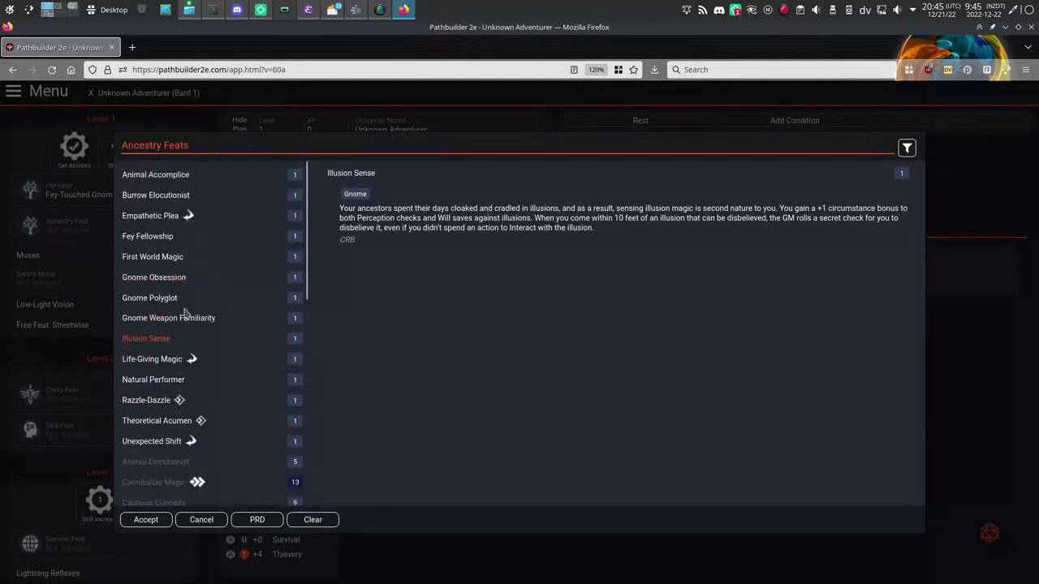
{"action": "left_click", "coordinate": [151, 522]}
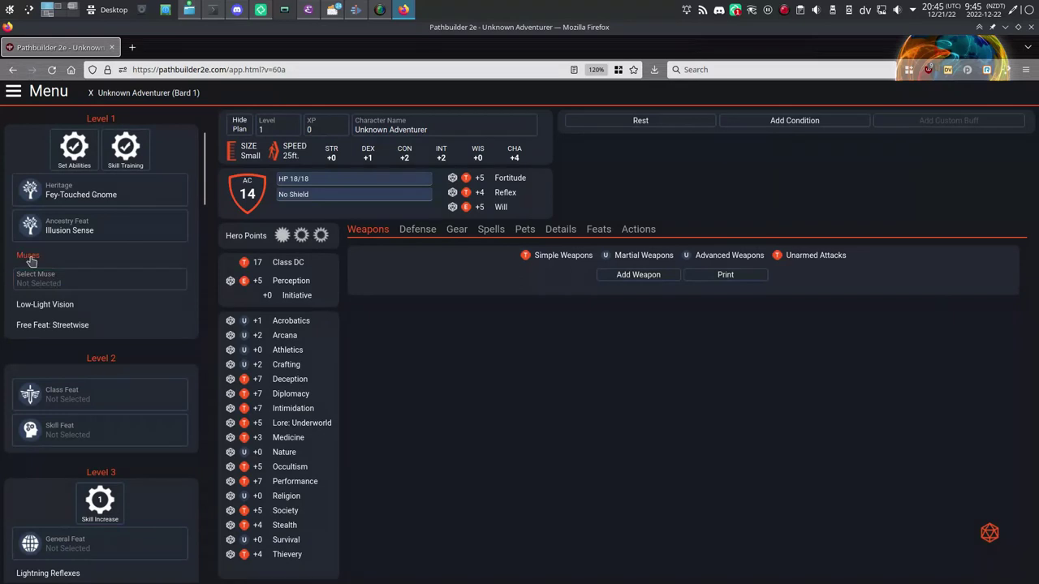
Step: Compare the Enigma, Maestro, Polymath and Warrior muses, then select Enigma
{"action": "left_click", "coordinate": [62, 281]}
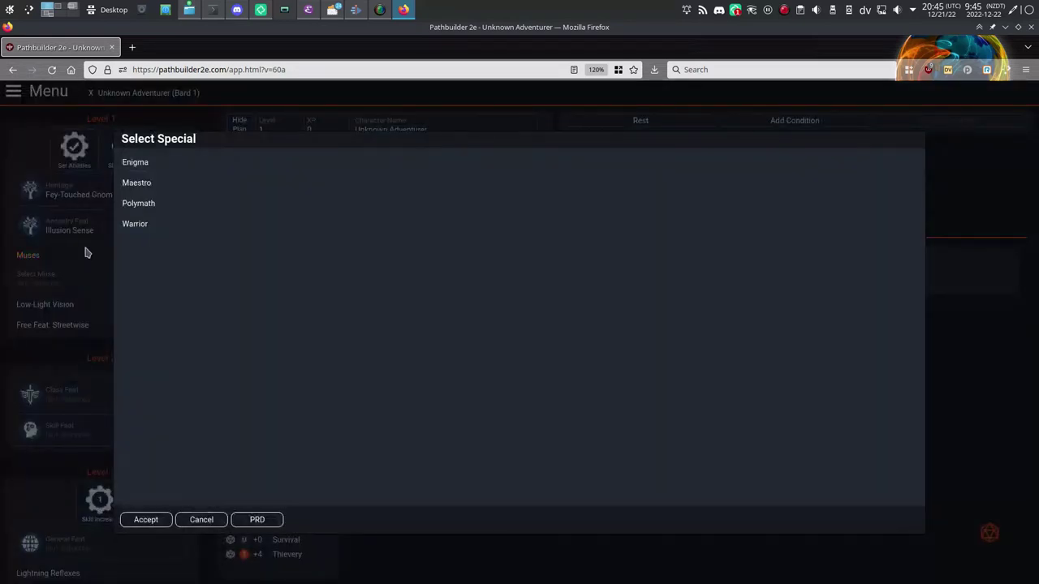
{"action": "left_click", "coordinate": [136, 163]}
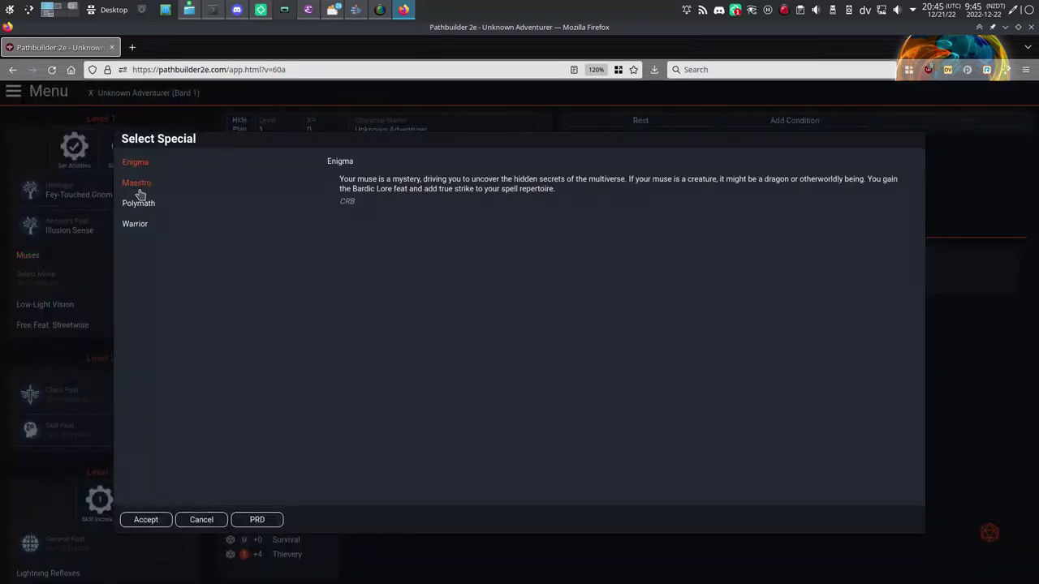
{"action": "left_click", "coordinate": [146, 185]}
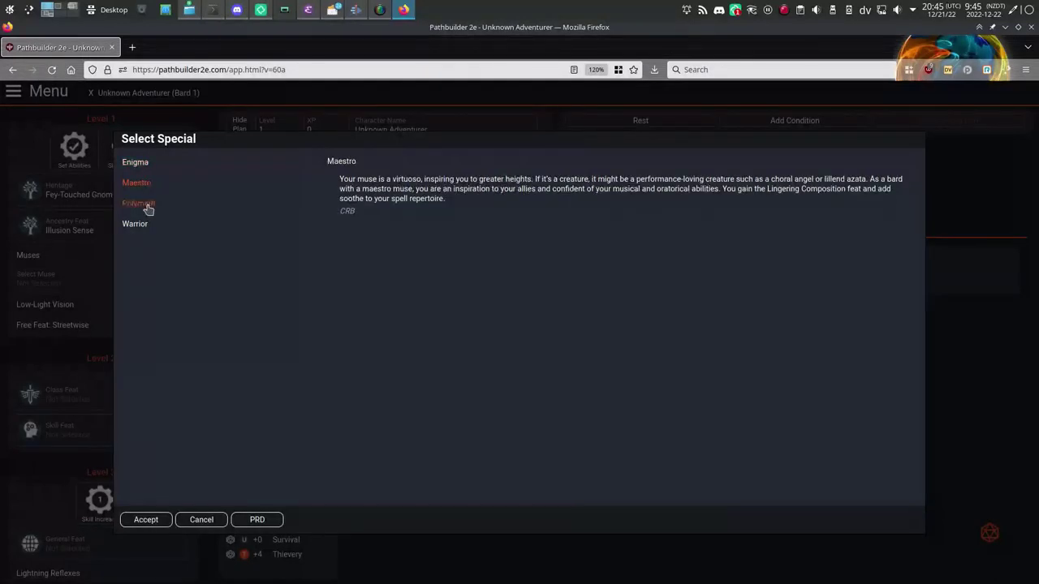
{"action": "left_click", "coordinate": [150, 209]}
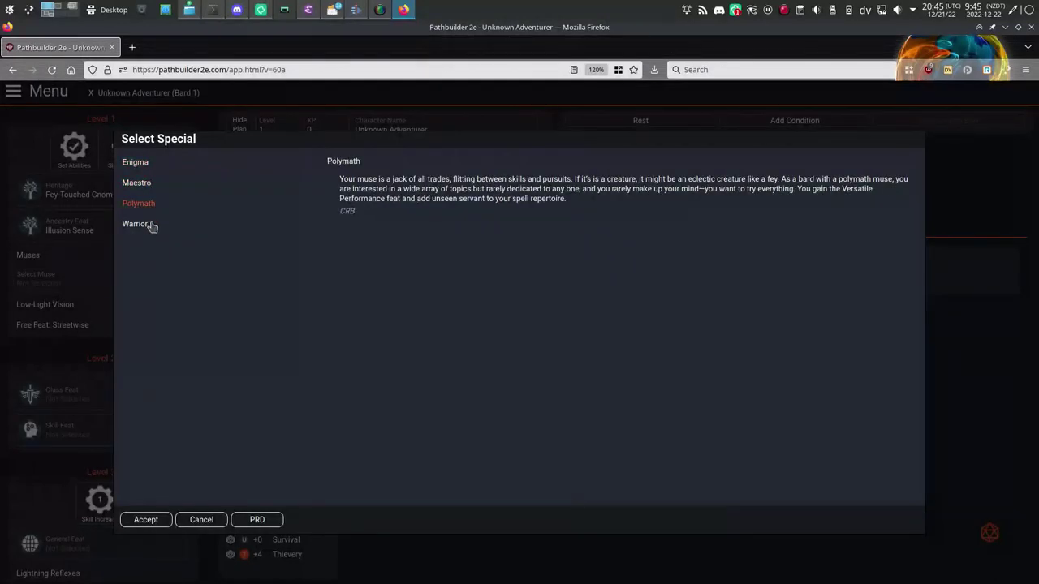
{"action": "left_click", "coordinate": [148, 227]}
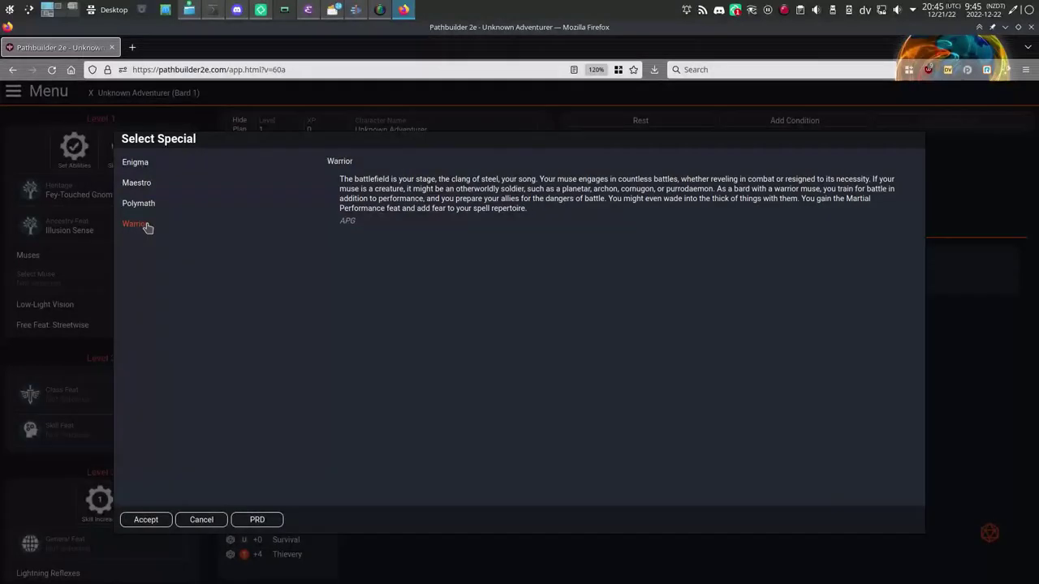
{"action": "left_click", "coordinate": [145, 166]}
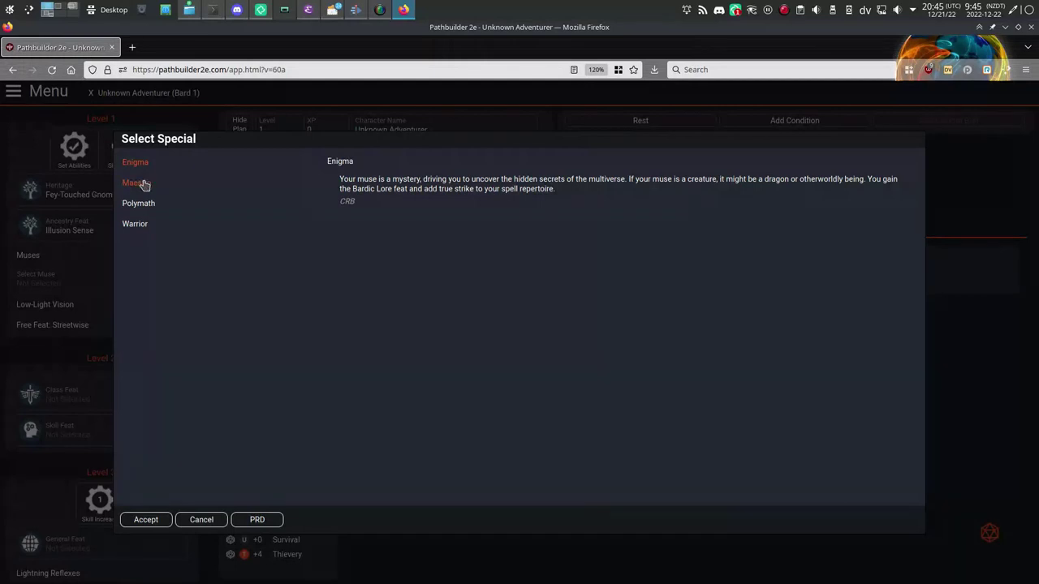
{"action": "left_click_drag", "start_coordinate": [352, 189], "coordinate": [392, 190]}
Step: Accept the Enigma muse, review the Streetwise and Bardic Lore feats, and hide the build plan
{"action": "left_click", "coordinate": [145, 520]}
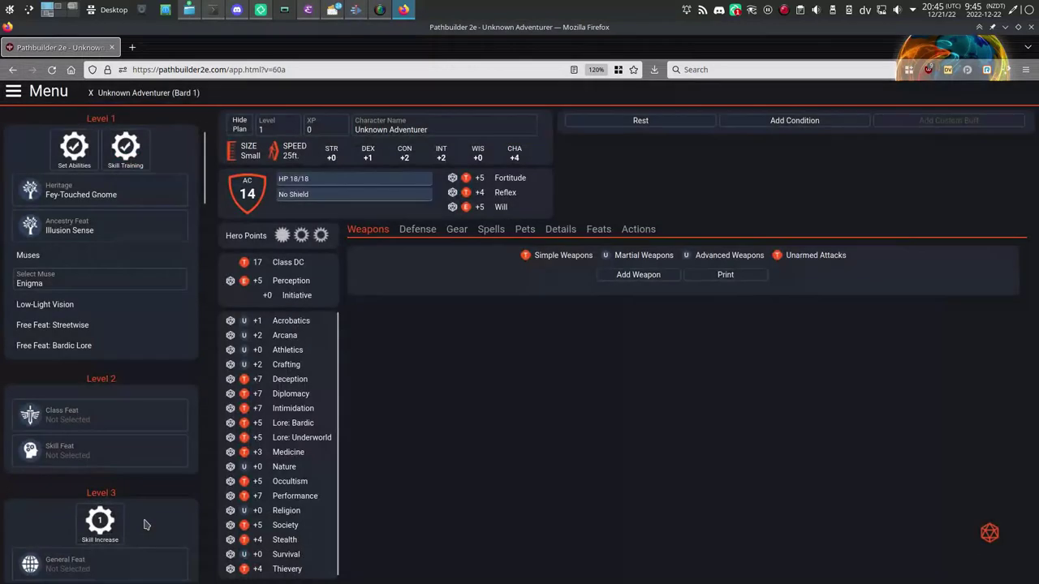
{"action": "left_click", "coordinate": [51, 327]}
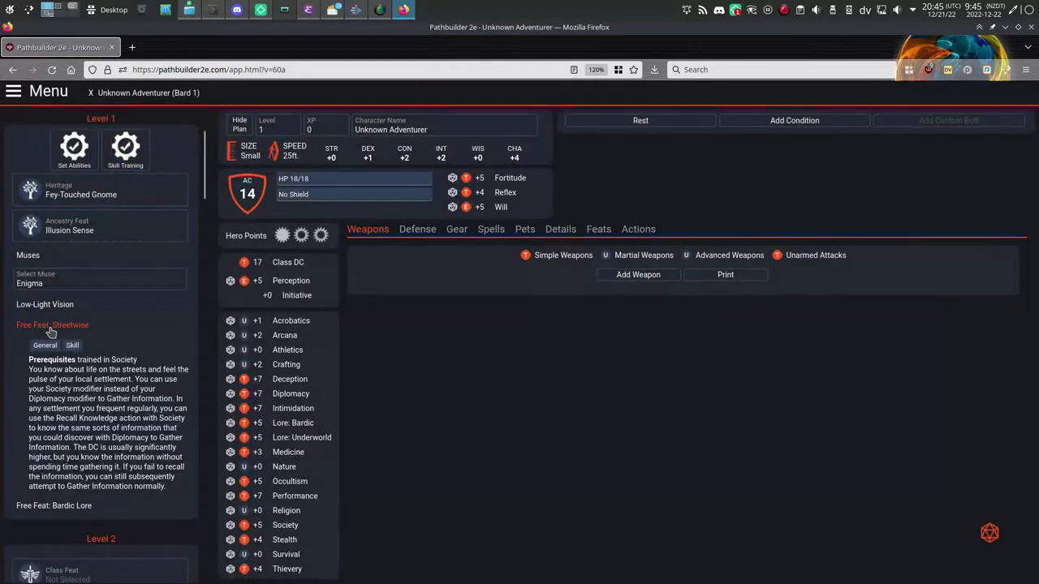
{"action": "left_click", "coordinate": [51, 328]}
{"action": "left_click", "coordinate": [53, 354]}
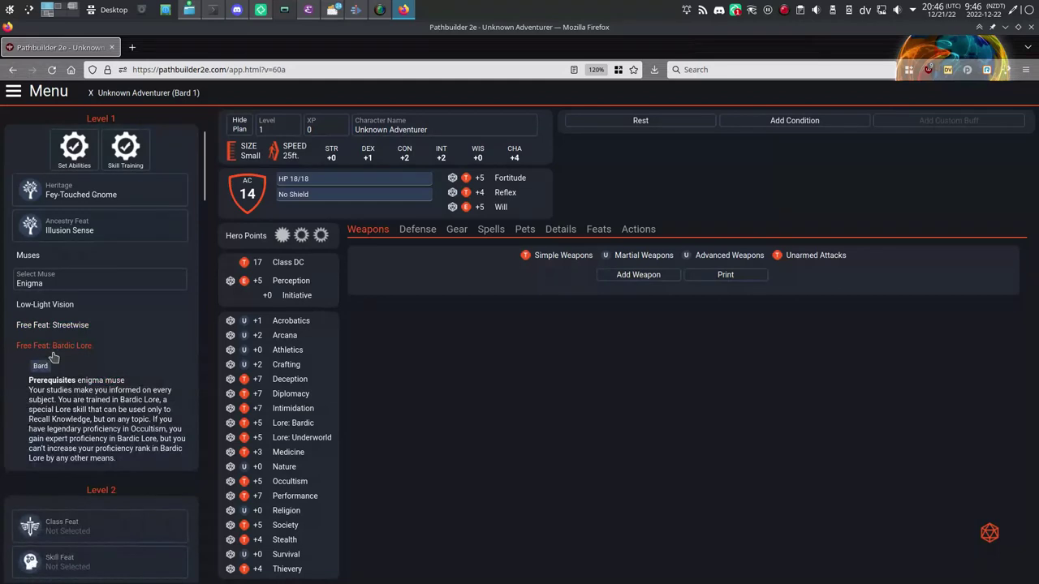
{"action": "left_click", "coordinate": [53, 347]}
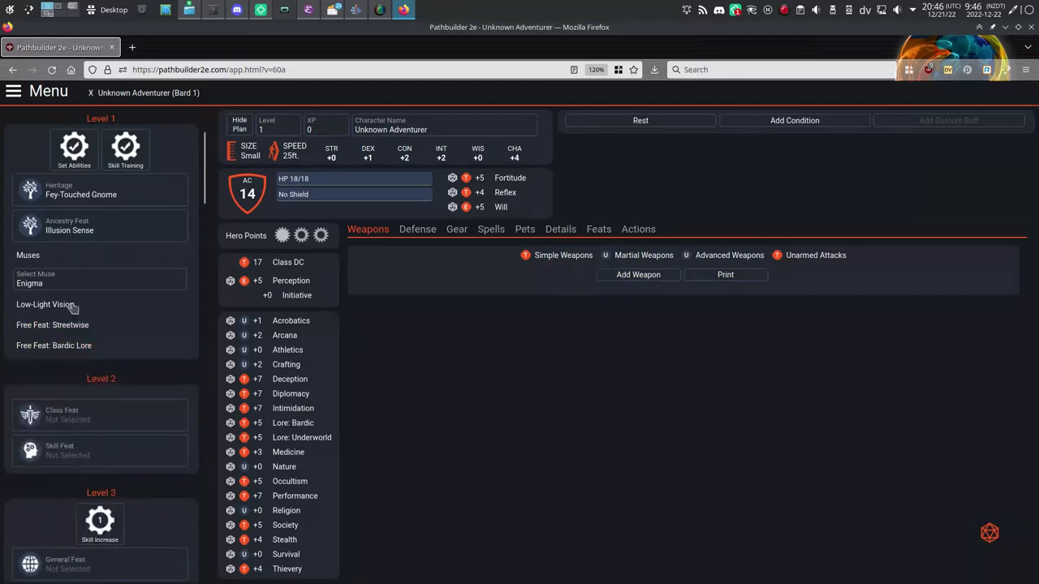
{"action": "scroll", "coordinate": [71, 306], "scroll_direction": "up", "scroll_amount": 3}
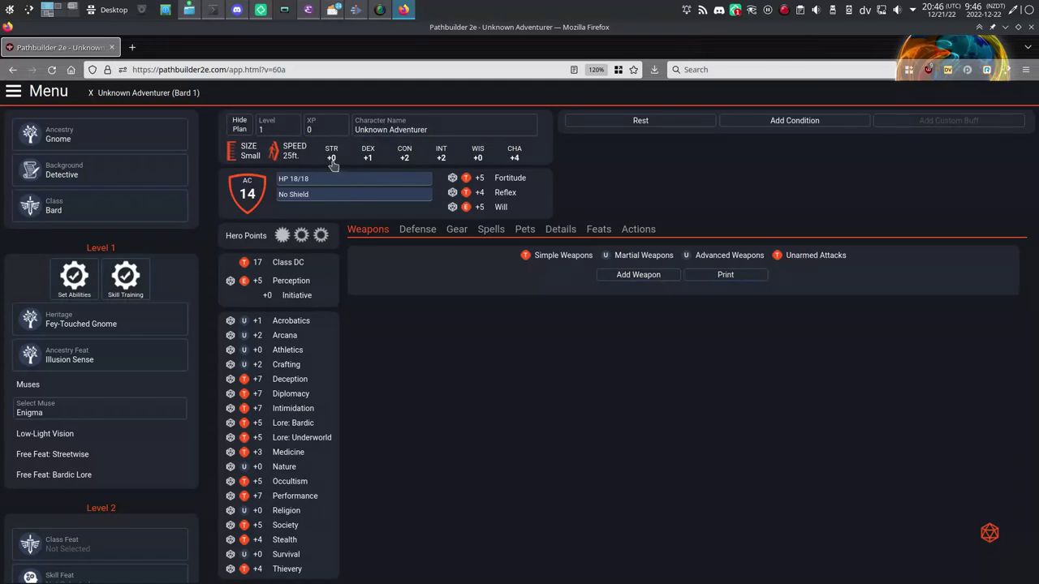
{"action": "left_click", "coordinate": [238, 125]}
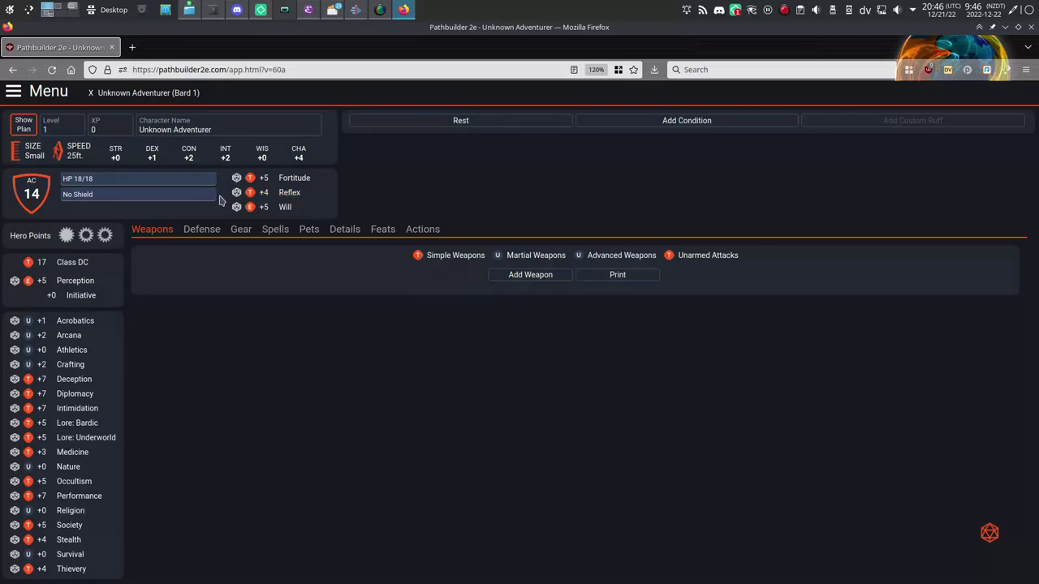
{"action": "left_click", "coordinate": [237, 177]}
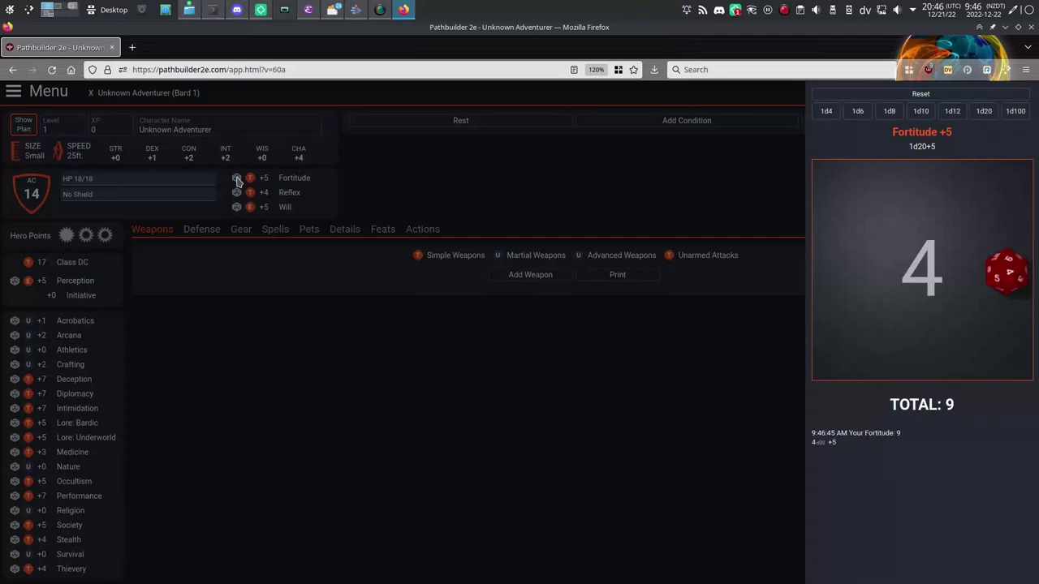
{"action": "left_click", "coordinate": [236, 192]}
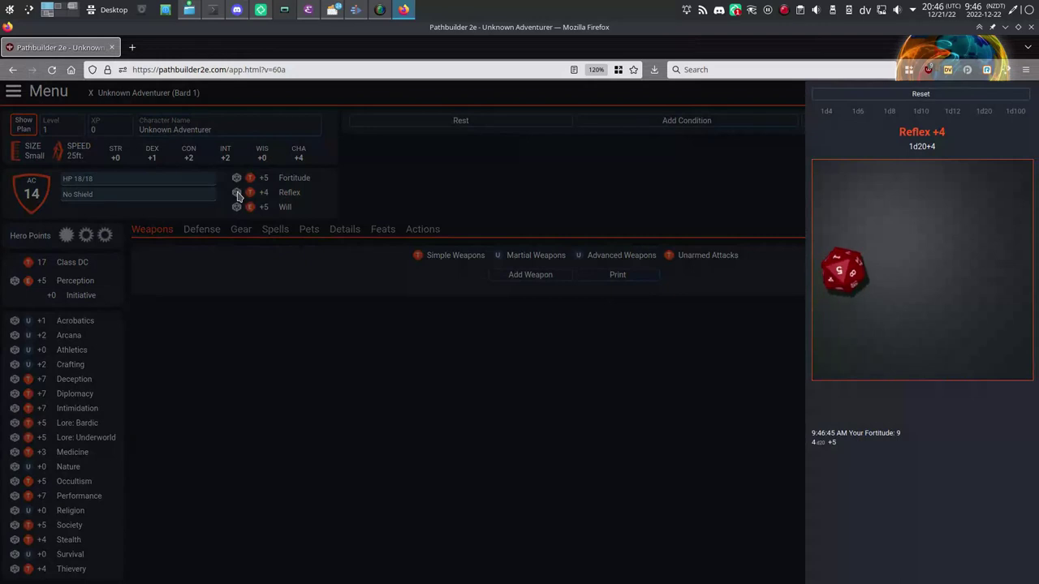
{"action": "left_click", "coordinate": [236, 207]}
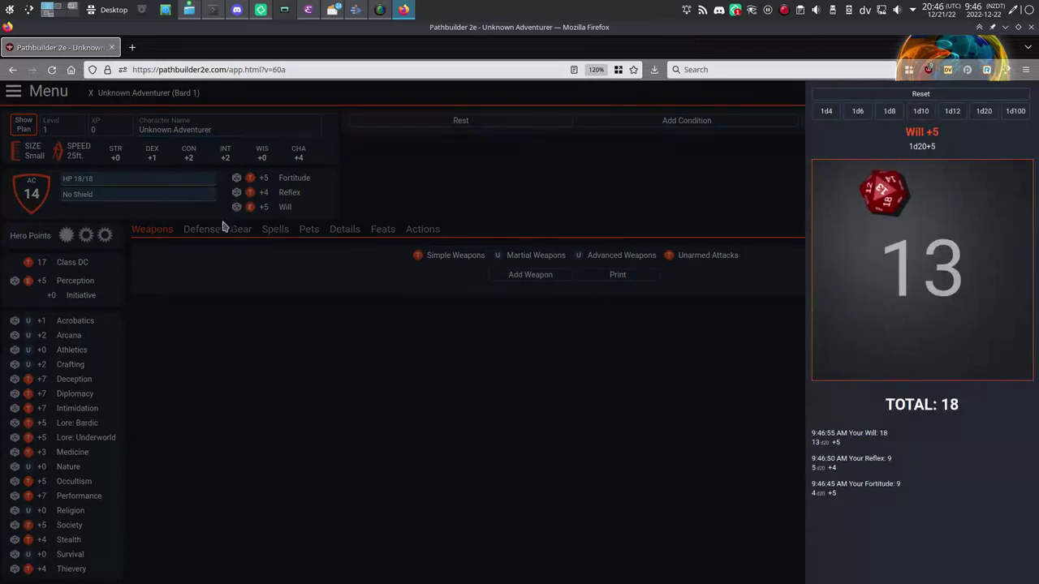
{"action": "left_click", "coordinate": [227, 274]}
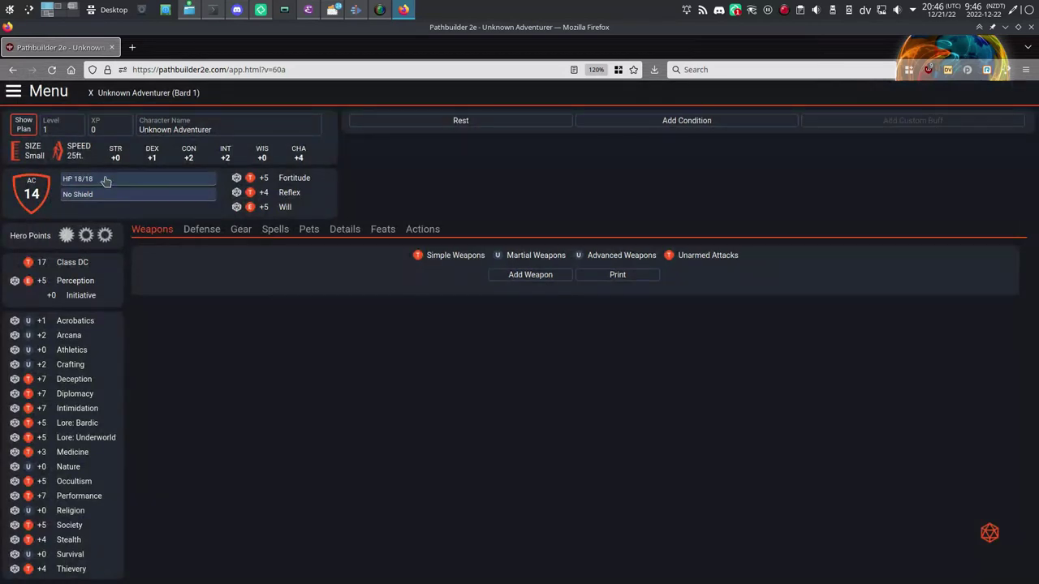
{"action": "left_click", "coordinate": [102, 178]}
{"action": "left_click_drag", "start_coordinate": [441, 292], "coordinate": [498, 293]}
{"action": "left_click", "coordinate": [435, 414]}
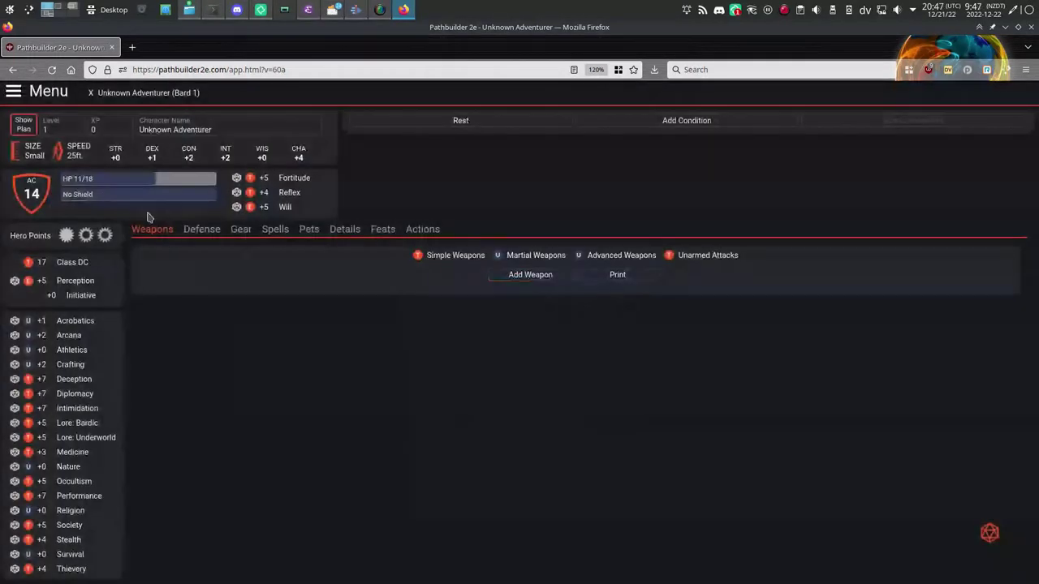
{"action": "left_click", "coordinate": [107, 181]}
{"action": "left_click_drag", "start_coordinate": [446, 321], "coordinate": [557, 320]}
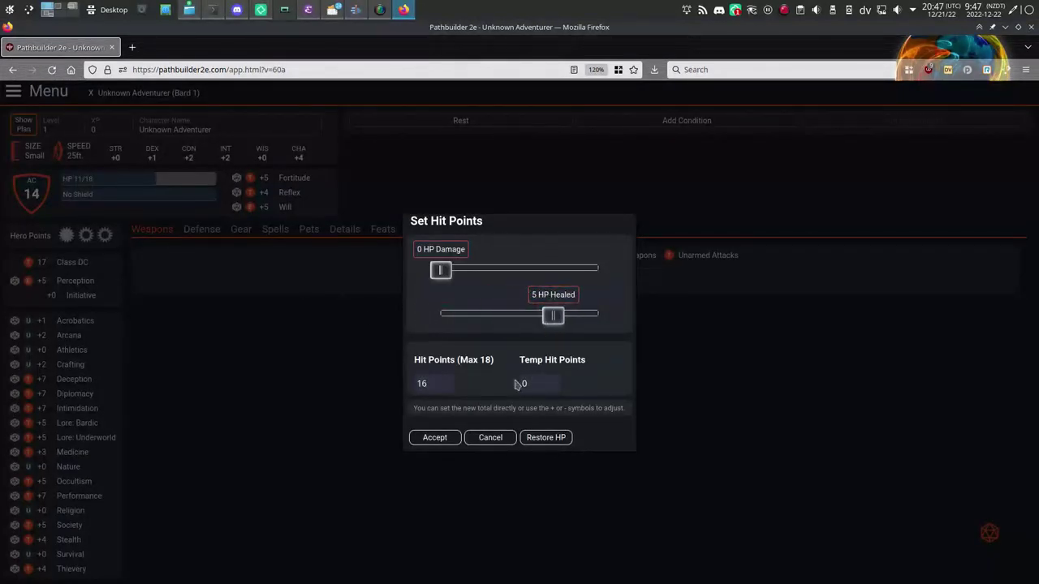
{"action": "left_click", "coordinate": [435, 439]}
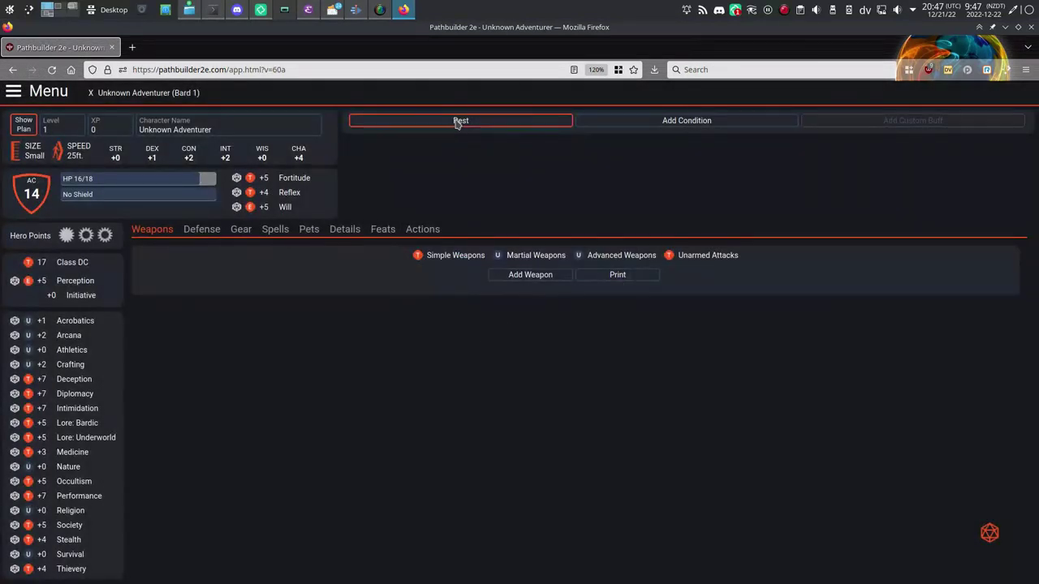
{"action": "left_click", "coordinate": [459, 121]}
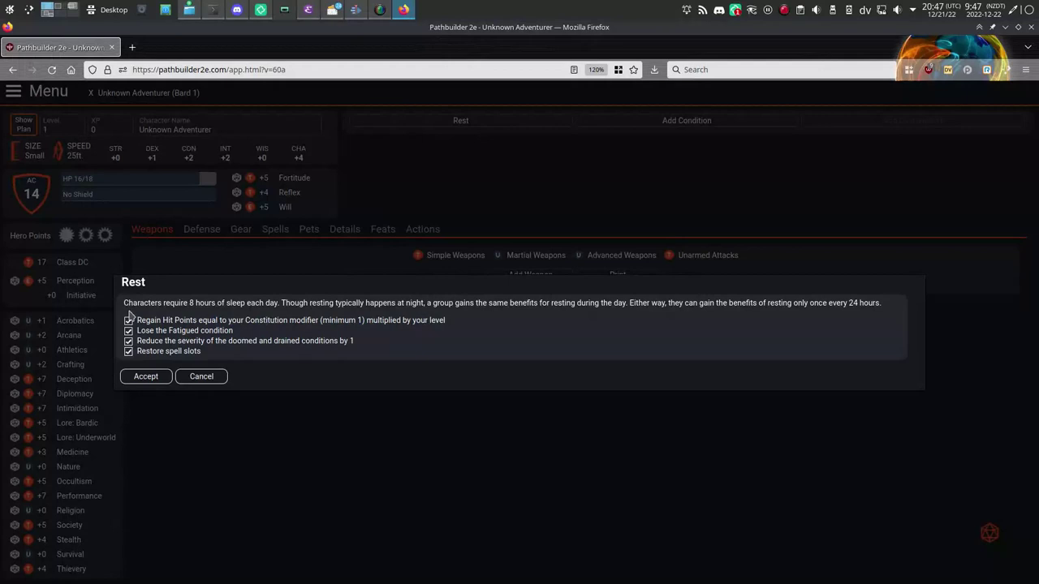
{"action": "left_click", "coordinate": [128, 377]}
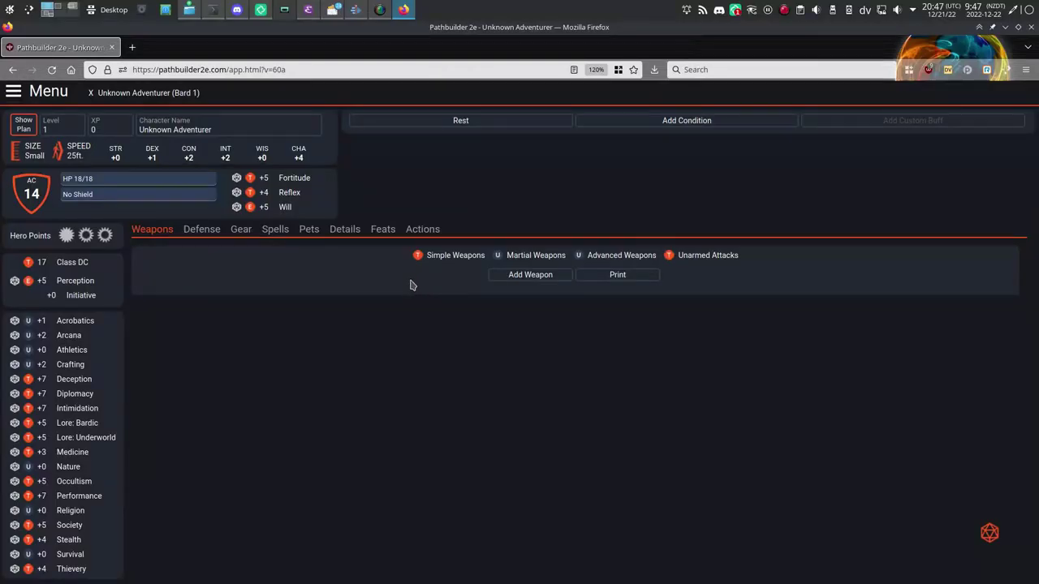
Step: Buy a Brass Ear for 1 gp from the gear list
{"action": "left_click", "coordinate": [237, 229]}
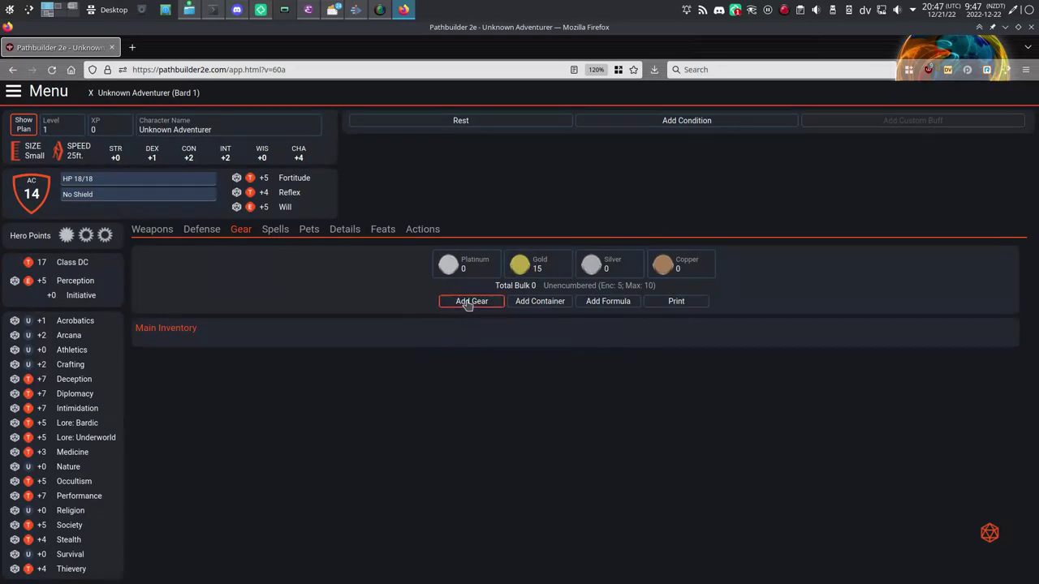
{"action": "left_click", "coordinate": [466, 302]}
{"action": "scroll", "coordinate": [179, 260], "scroll_direction": "down", "scroll_amount": 5}
{"action": "scroll", "coordinate": [178, 260], "scroll_direction": "down", "scroll_amount": 5}
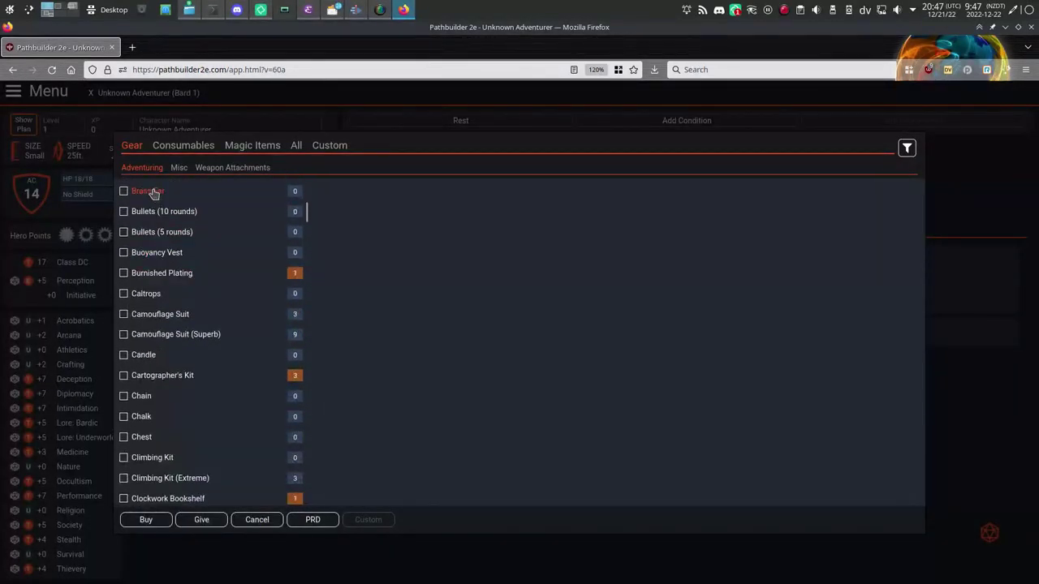
{"action": "left_click", "coordinate": [153, 193]}
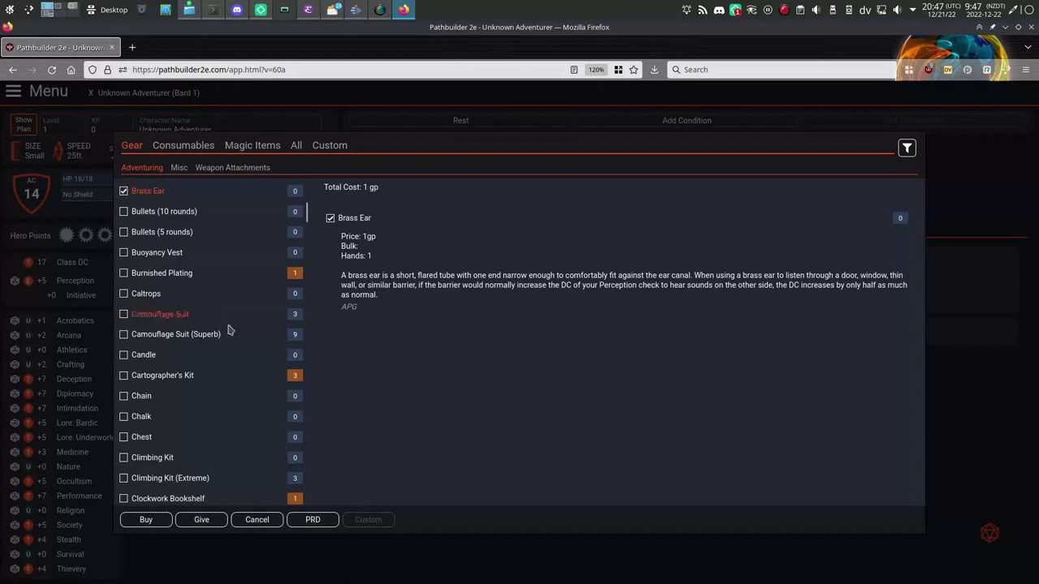
{"action": "left_click", "coordinate": [145, 520]}
{"action": "left_click", "coordinate": [443, 362]}
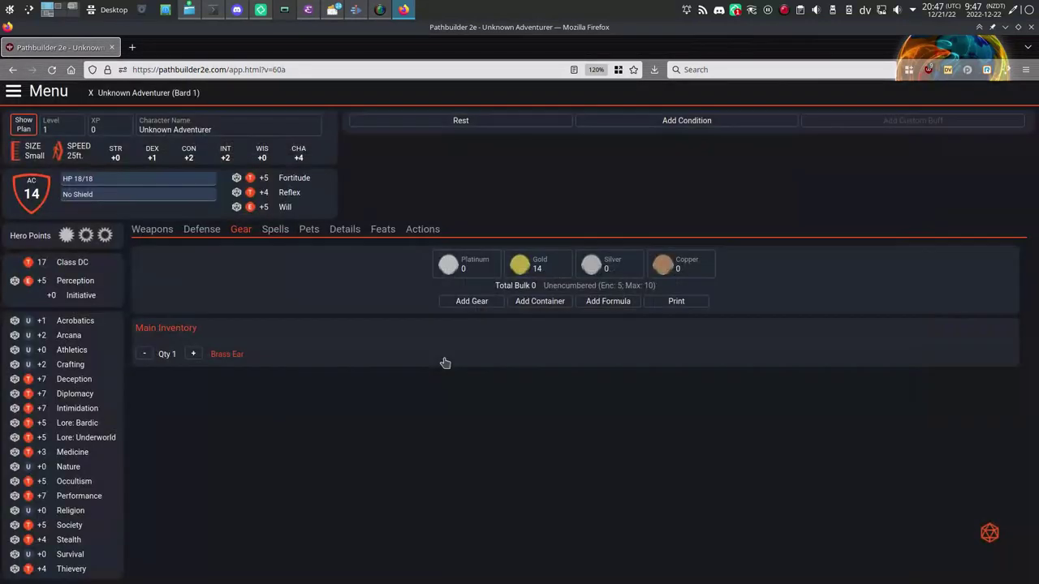
Step: On the Spells page, add Detect Magic and Inside Ropes as the first two cantrips
{"action": "left_click", "coordinate": [276, 230]}
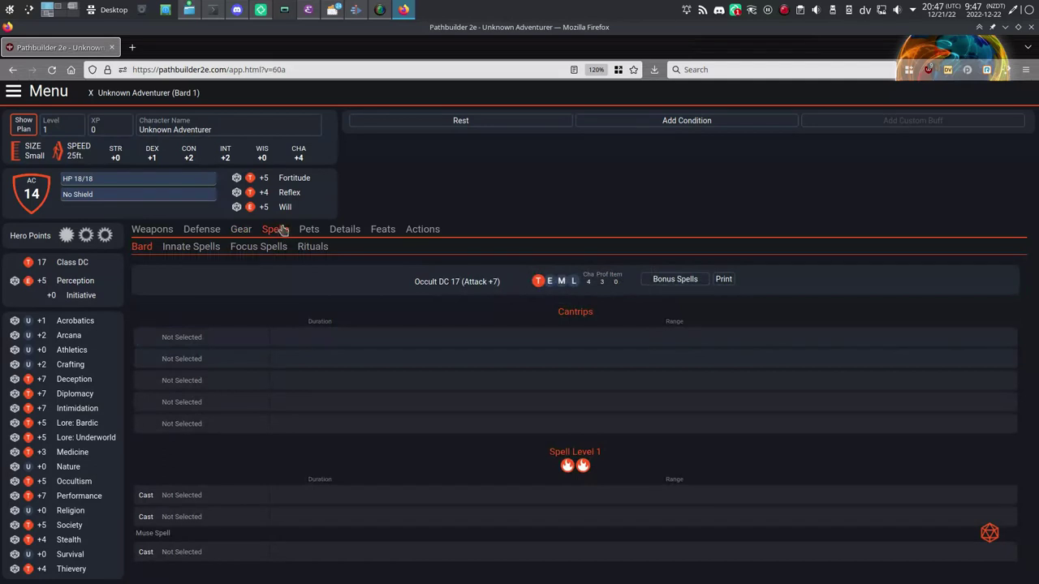
{"action": "left_click", "coordinate": [187, 351]}
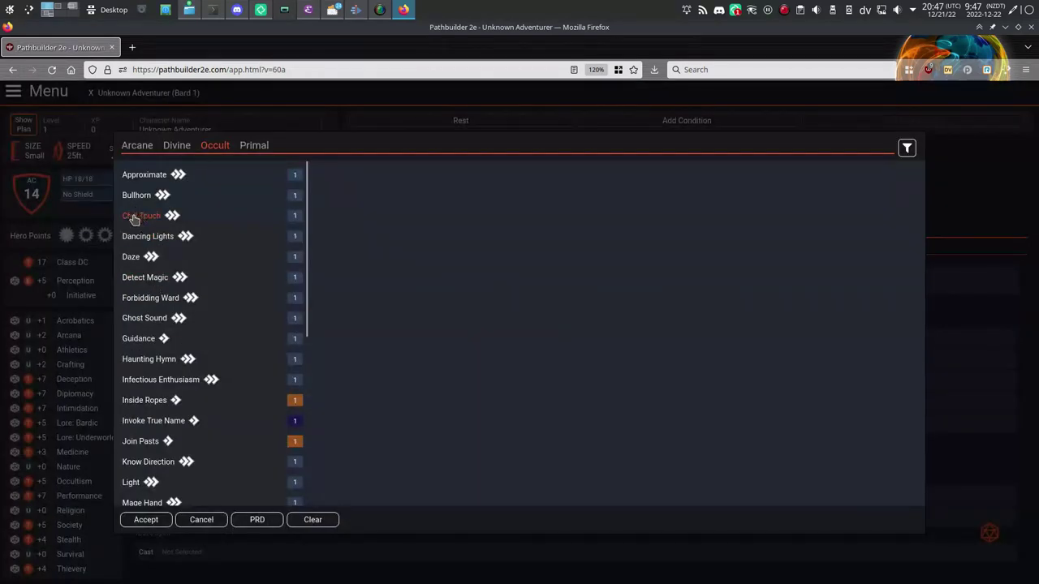
{"action": "left_click", "coordinate": [135, 277]}
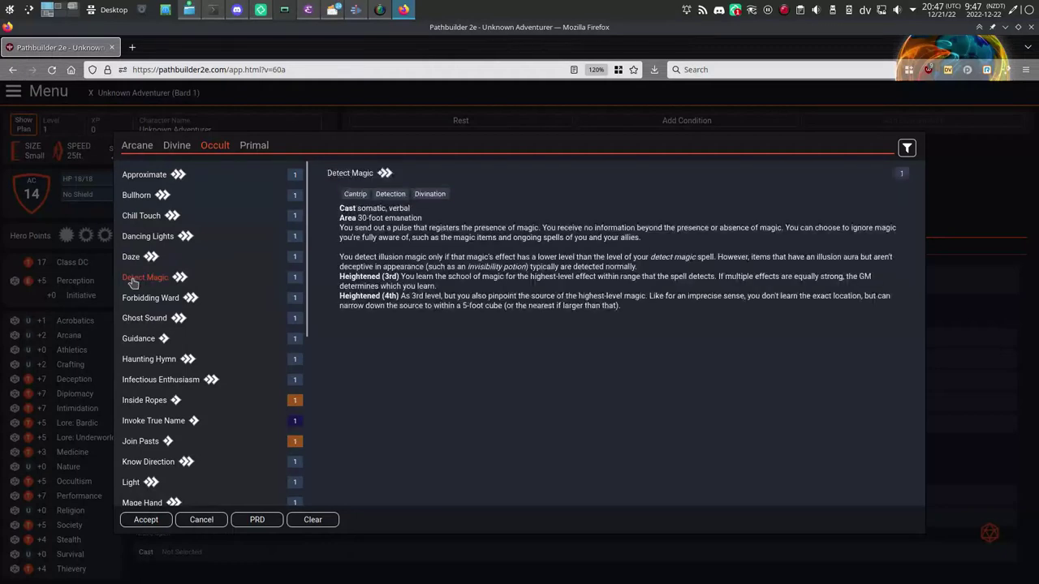
{"action": "left_click", "coordinate": [134, 524]}
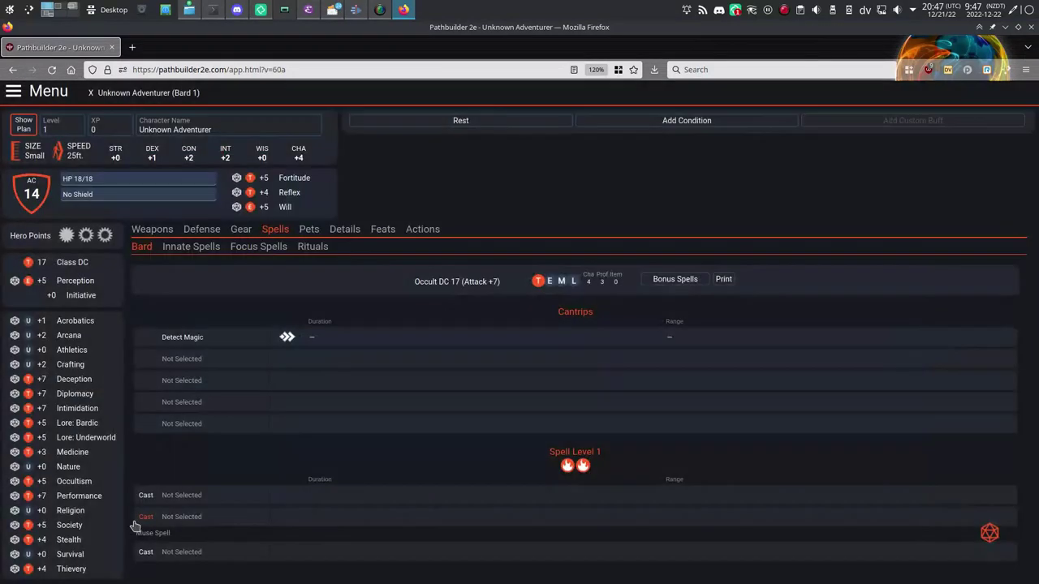
{"action": "left_click", "coordinate": [175, 365]}
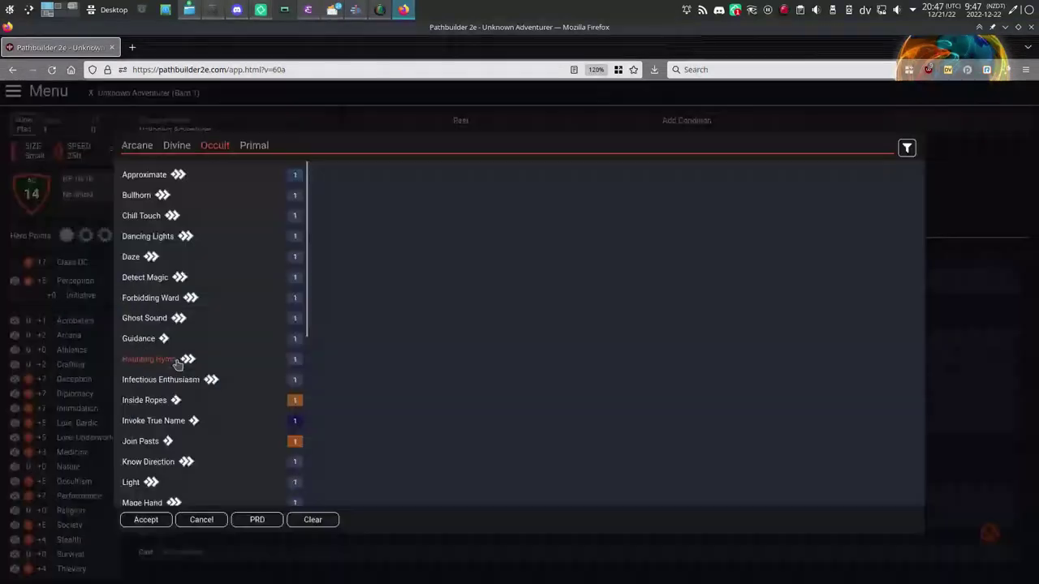
{"action": "left_click", "coordinate": [146, 401]}
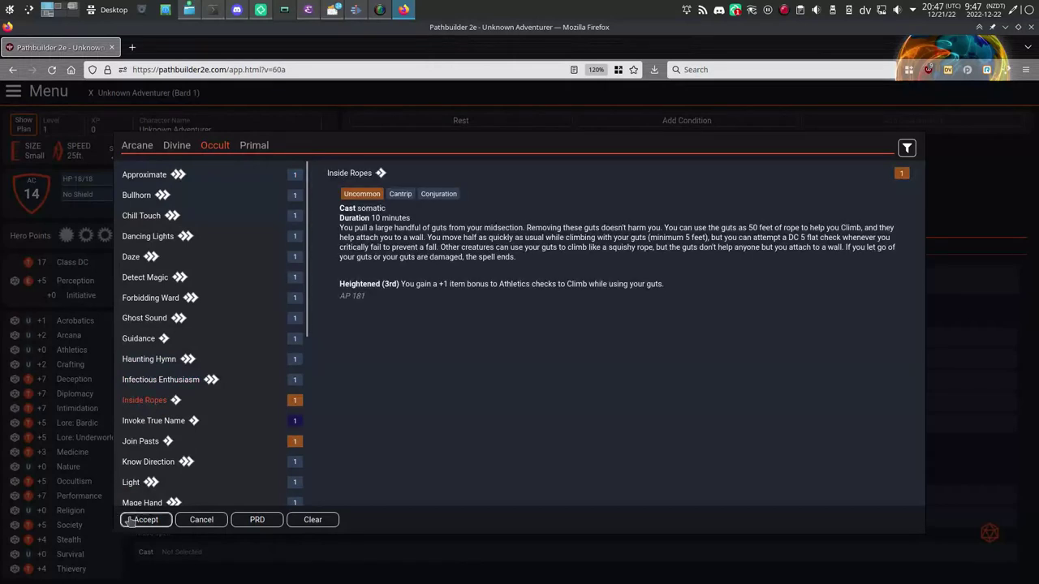
{"action": "left_click", "coordinate": [133, 519]}
Step: Add Mage Hand and Light as cantrips, and pick Guidance for the last cantrip slot
{"action": "left_click", "coordinate": [168, 385]}
{"action": "scroll", "coordinate": [155, 382], "scroll_direction": "down", "scroll_amount": 1}
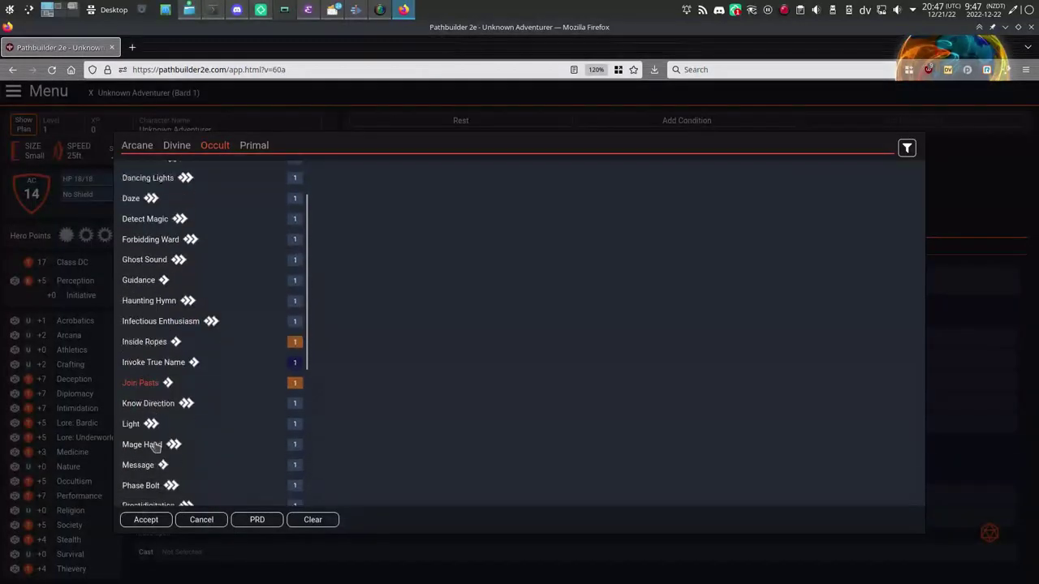
{"action": "left_click", "coordinate": [153, 446]}
{"action": "left_click", "coordinate": [147, 519]}
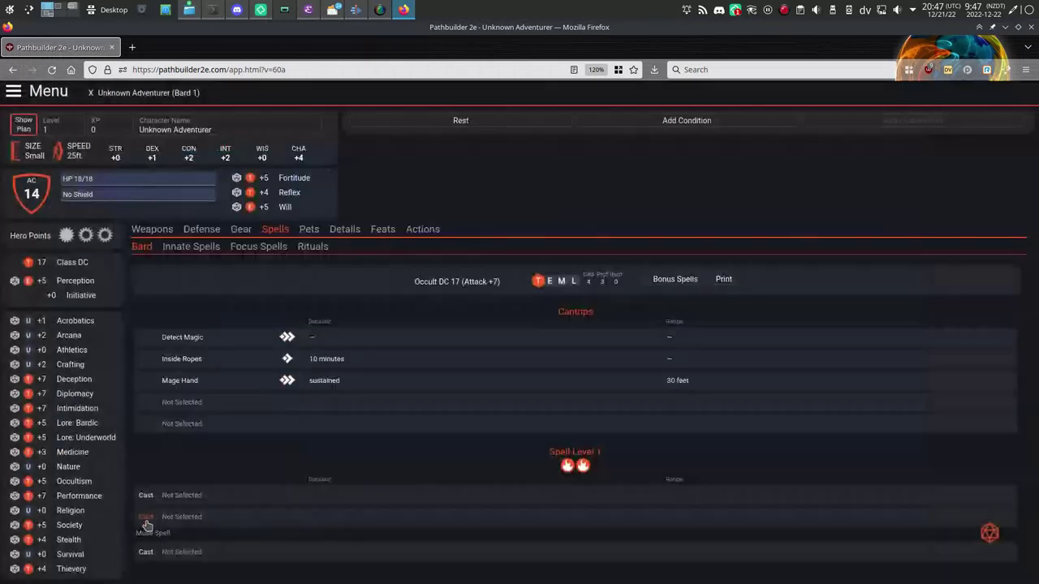
{"action": "left_click", "coordinate": [192, 408]}
{"action": "scroll", "coordinate": [179, 417], "scroll_direction": "down", "scroll_amount": 1}
{"action": "scroll", "coordinate": [178, 417], "scroll_direction": "down", "scroll_amount": 1}
{"action": "left_click", "coordinate": [139, 426]}
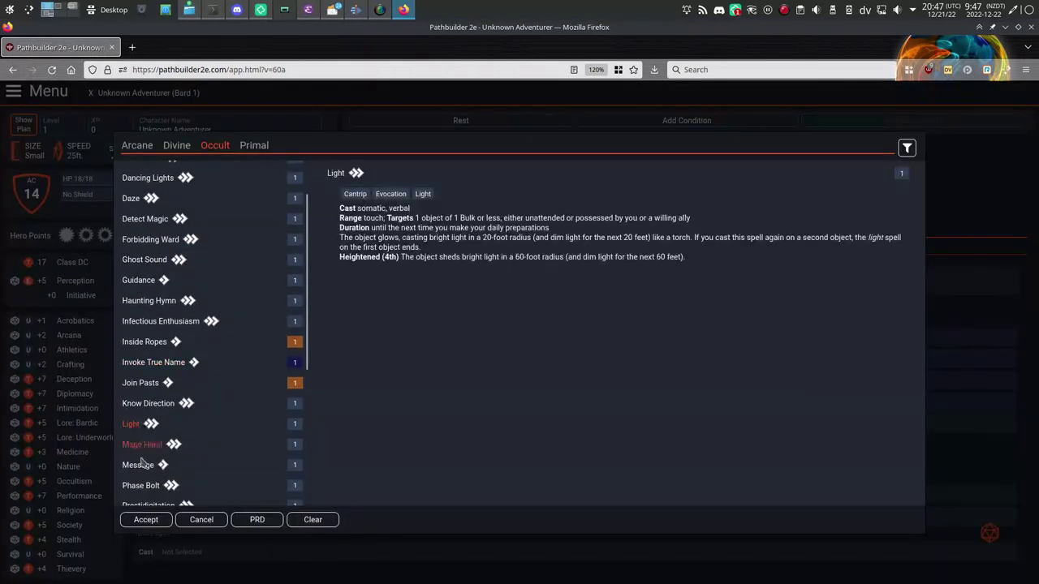
{"action": "left_click", "coordinate": [142, 519]}
{"action": "left_click", "coordinate": [170, 422]}
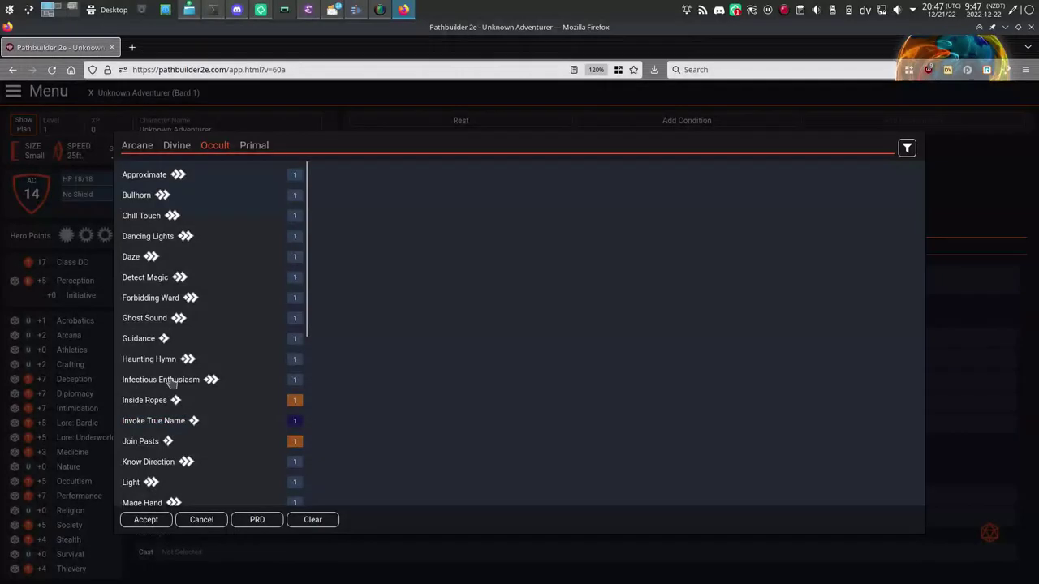
{"action": "left_click", "coordinate": [131, 344]}
Step: Confirm Guidance, then fill both level-1 spell slots with Bless and Anticipate Peril
{"action": "left_click", "coordinate": [146, 520]}
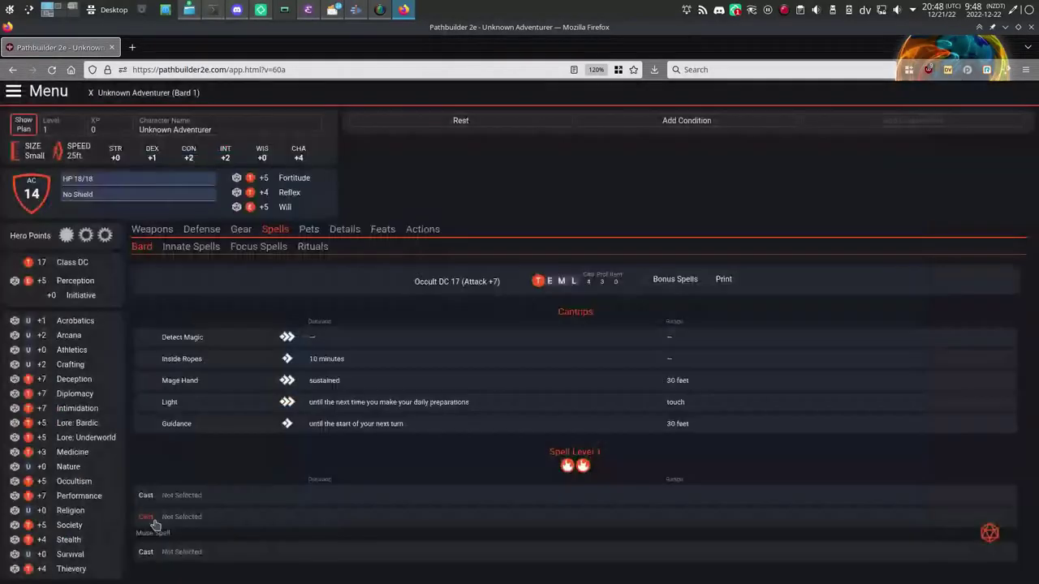
{"action": "left_click", "coordinate": [183, 496]}
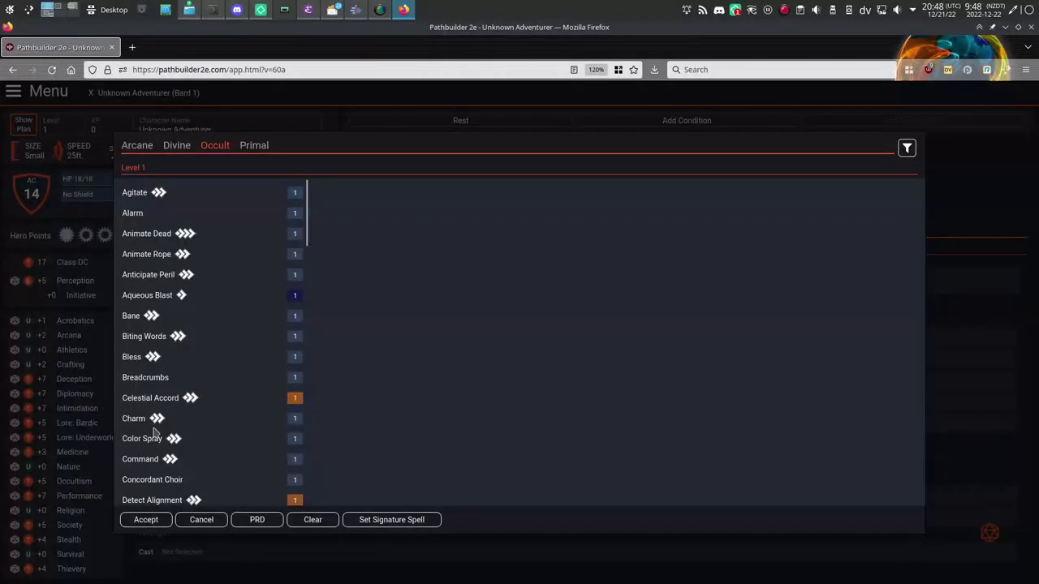
{"action": "left_click", "coordinate": [131, 357]}
{"action": "left_click", "coordinate": [145, 519]}
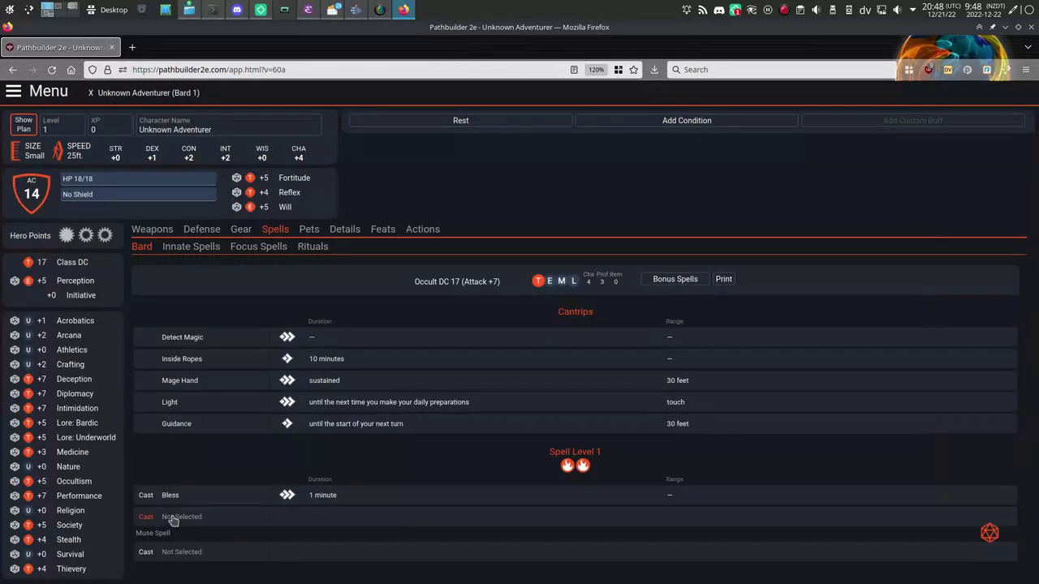
{"action": "left_click", "coordinate": [169, 521]}
{"action": "left_click", "coordinate": [142, 274]}
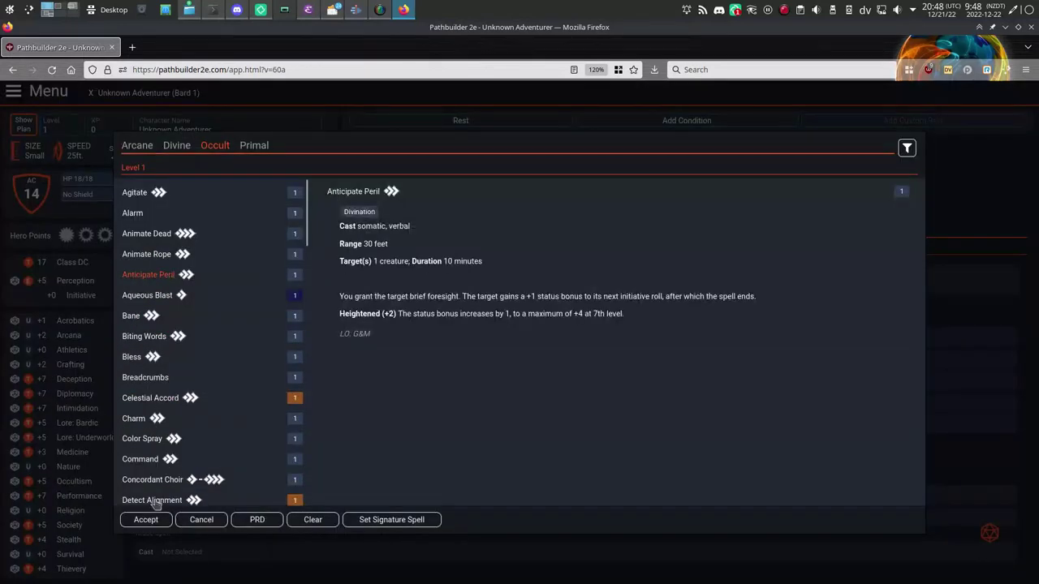
{"action": "left_click", "coordinate": [150, 520]}
Step: Choose True Strike as the bard's muse spell
{"action": "left_click", "coordinate": [171, 552]}
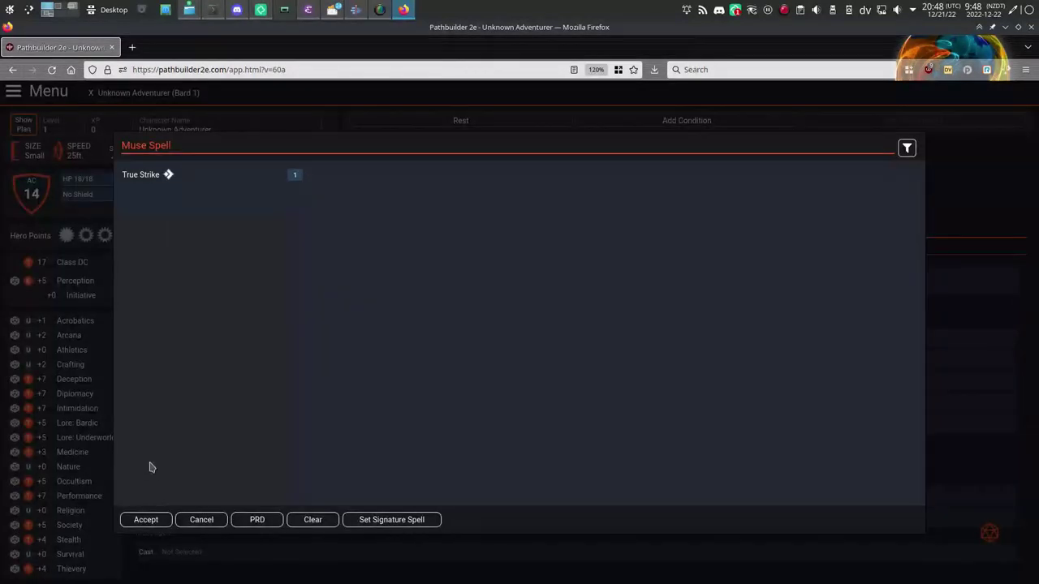
{"action": "left_click", "coordinate": [140, 176]}
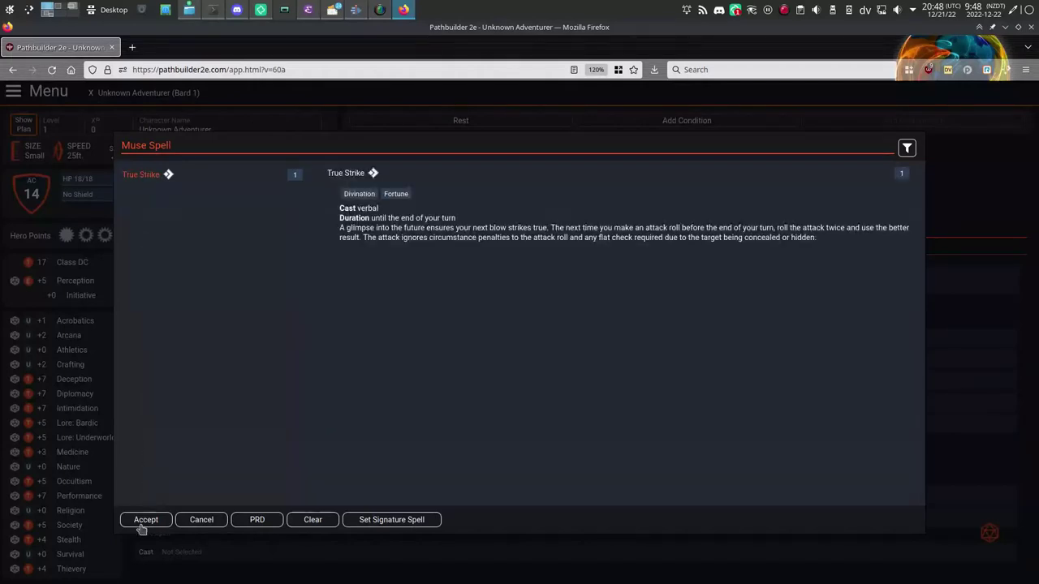
{"action": "left_click", "coordinate": [145, 521]}
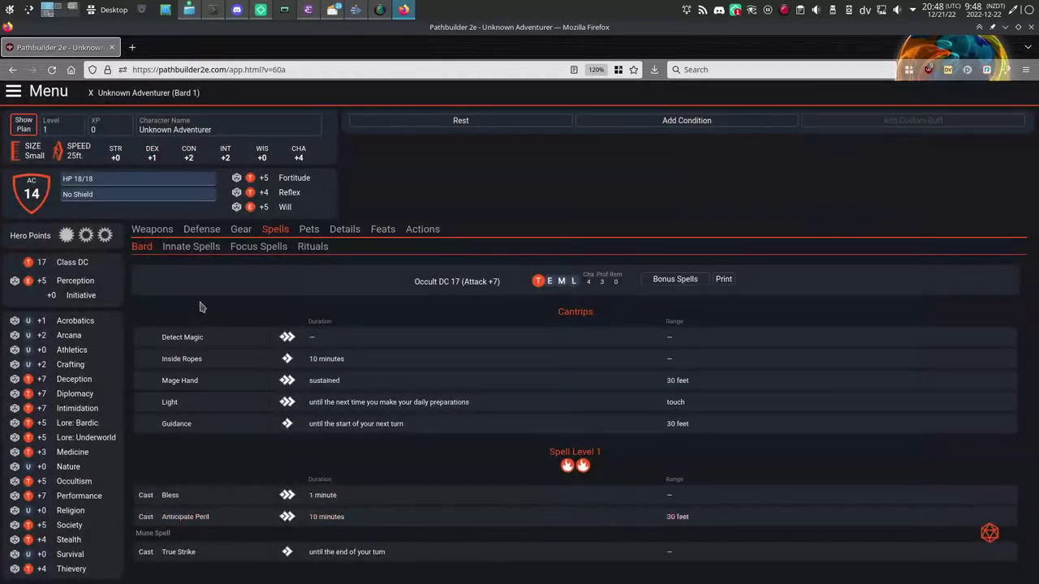
Step: Set Gouging Claw as the Primal innate cantrip
{"action": "left_click", "coordinate": [204, 247]}
{"action": "left_click", "coordinate": [188, 344]}
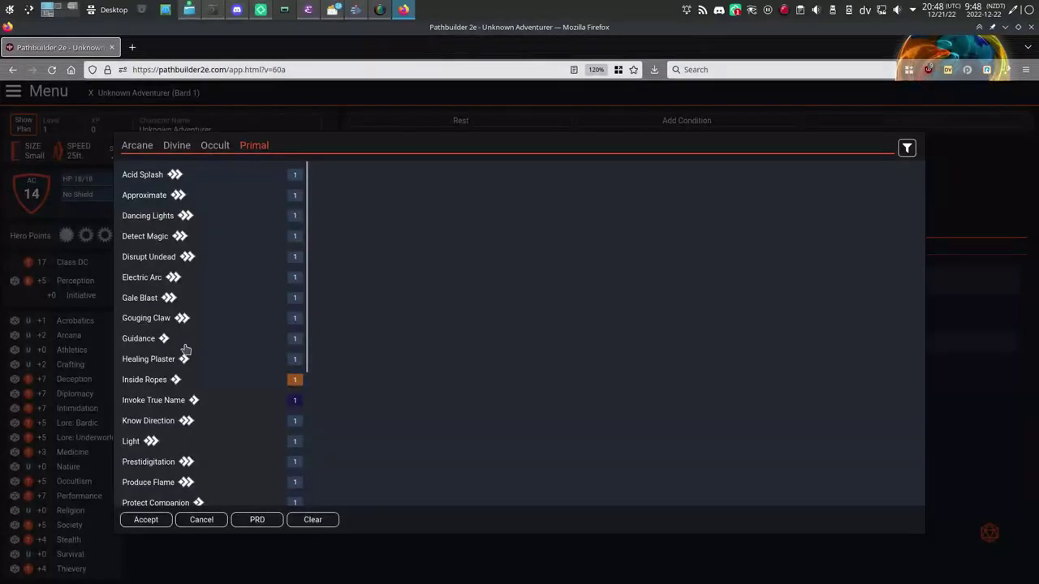
{"action": "left_click", "coordinate": [131, 321]}
{"action": "left_click", "coordinate": [145, 519]}
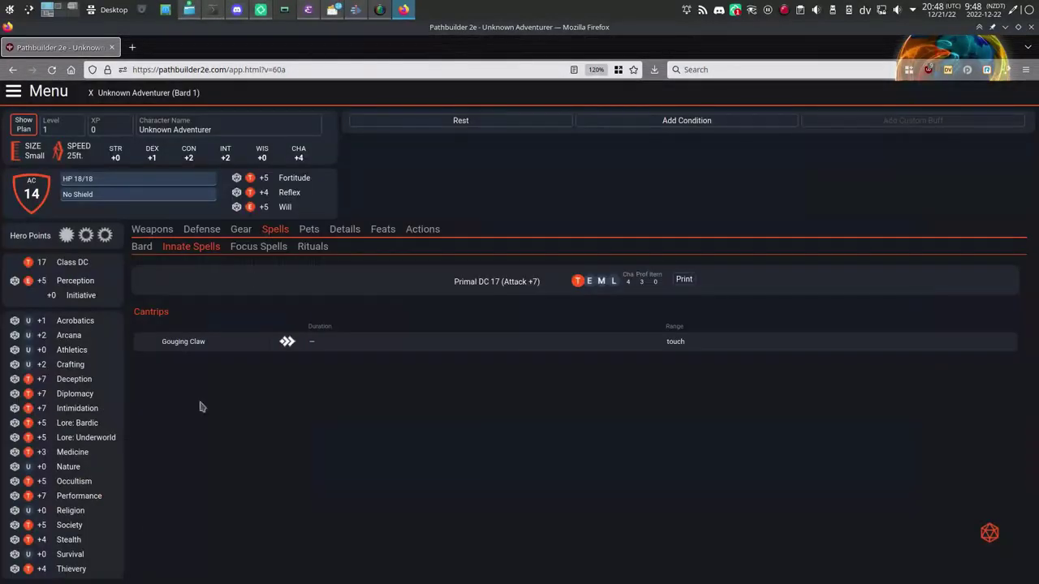
Step: Review the Focus Spells and Rituals lists, then go to the character Details page
{"action": "left_click", "coordinate": [258, 249]}
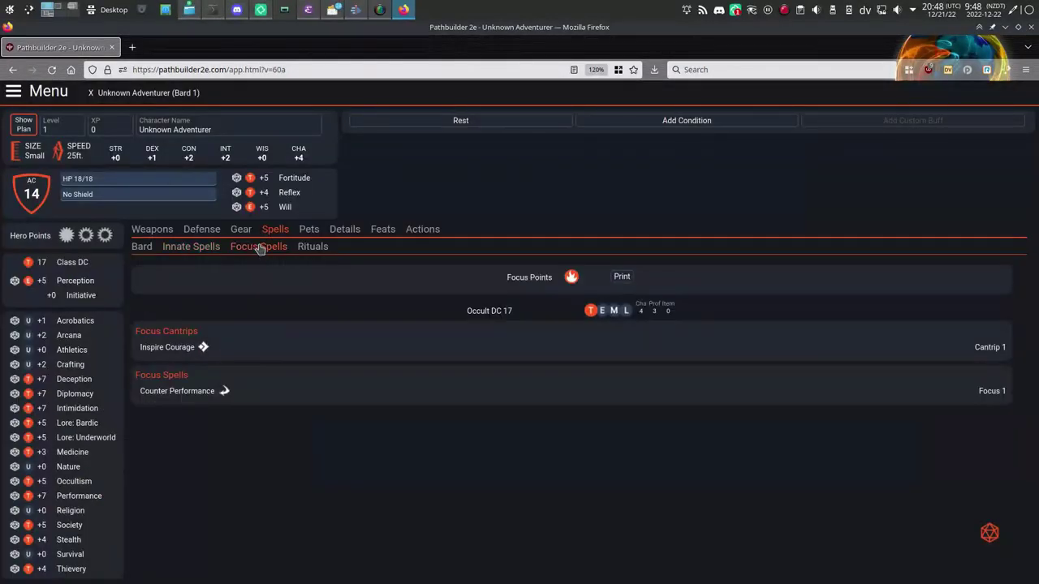
{"action": "left_click", "coordinate": [311, 248]}
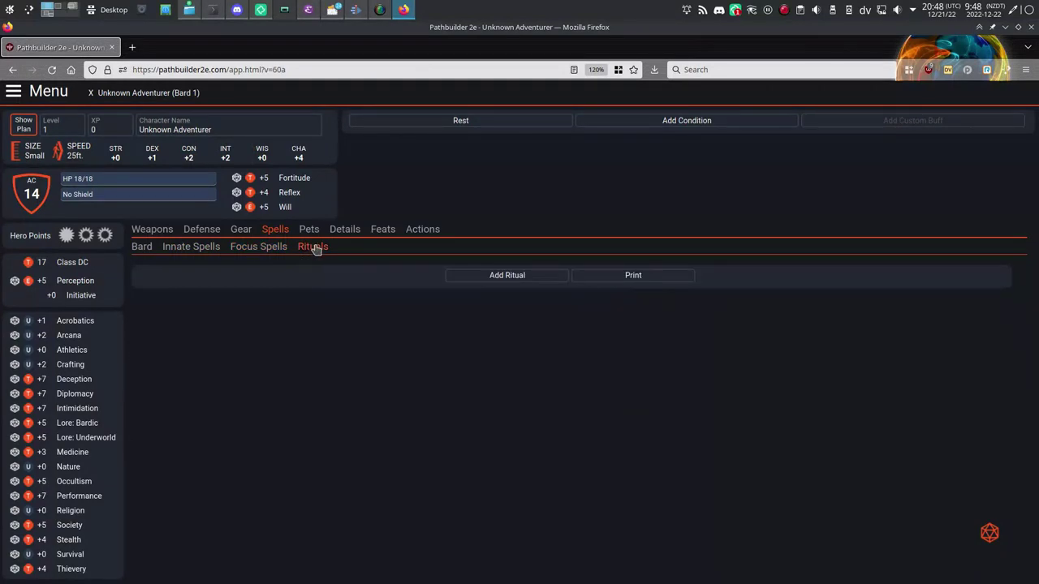
{"action": "left_click", "coordinate": [343, 232]}
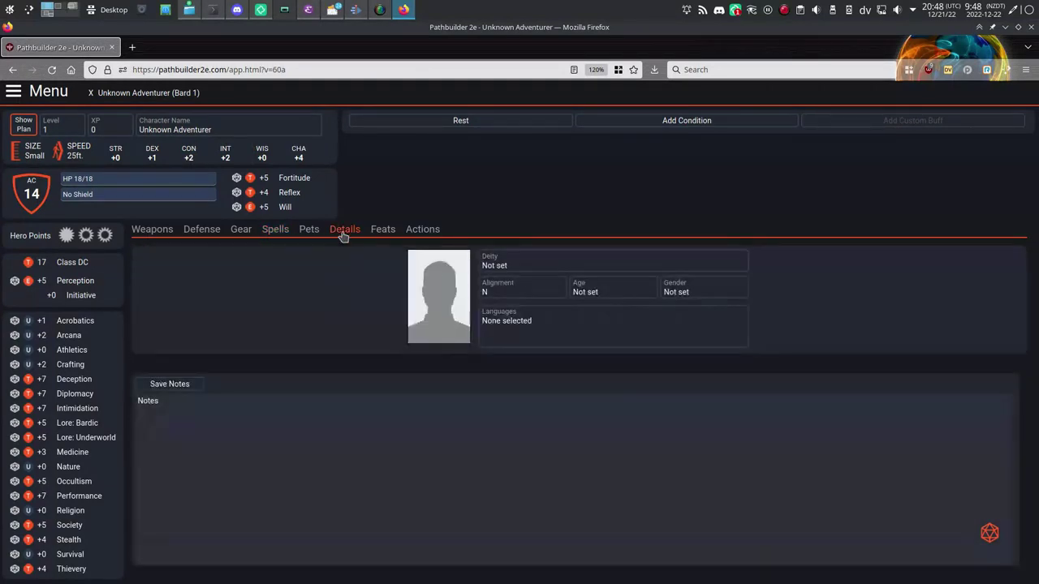
Step: Set the deity to Desna and the alignment to NG
{"action": "left_click", "coordinate": [522, 267]}
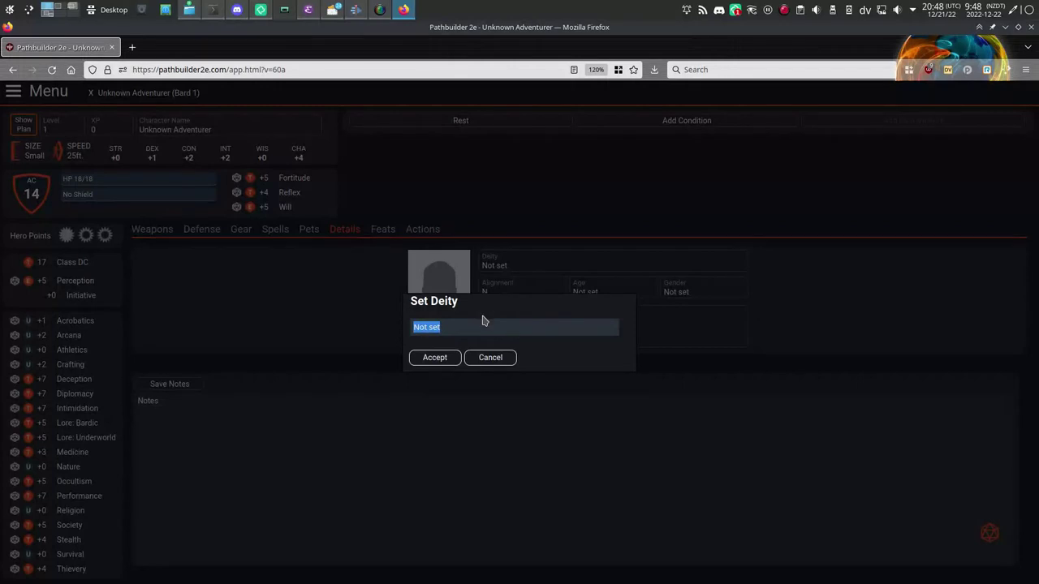
{"action": "type", "text": "Desna"}
{"action": "left_click", "coordinate": [434, 357]}
{"action": "left_click", "coordinate": [537, 289]}
{"action": "left_click", "coordinate": [446, 358]}
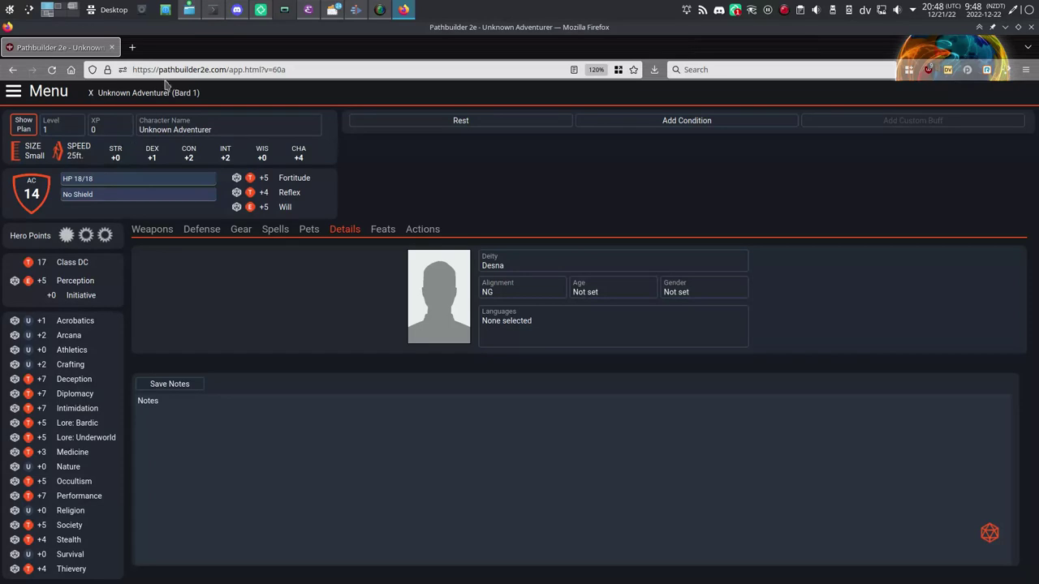
Step: Rename the character to 'Glitterspot Parley Cobblepot'
{"action": "left_click", "coordinate": [177, 129]}
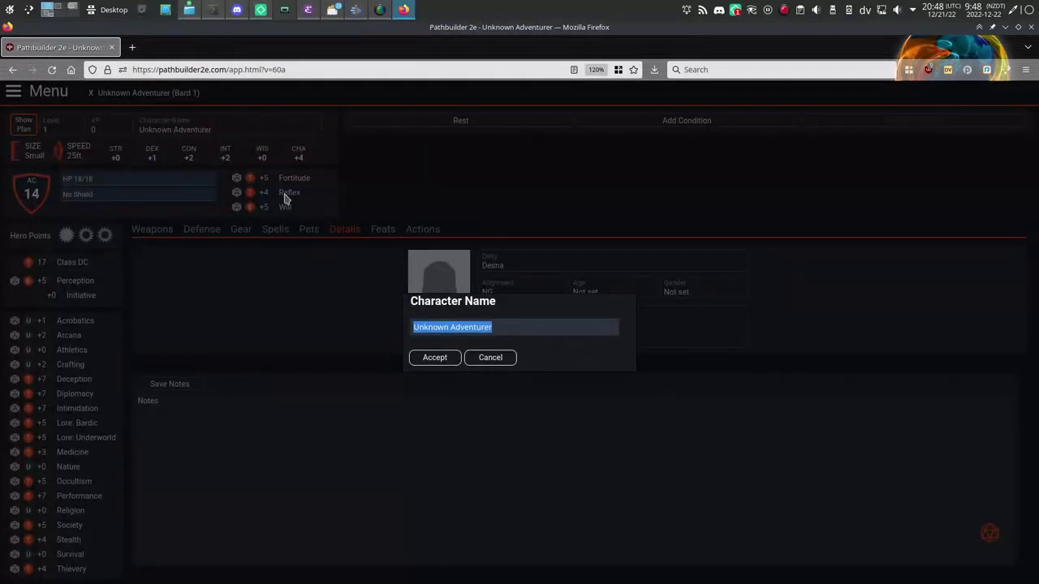
{"action": "type", "text": "Gle"}
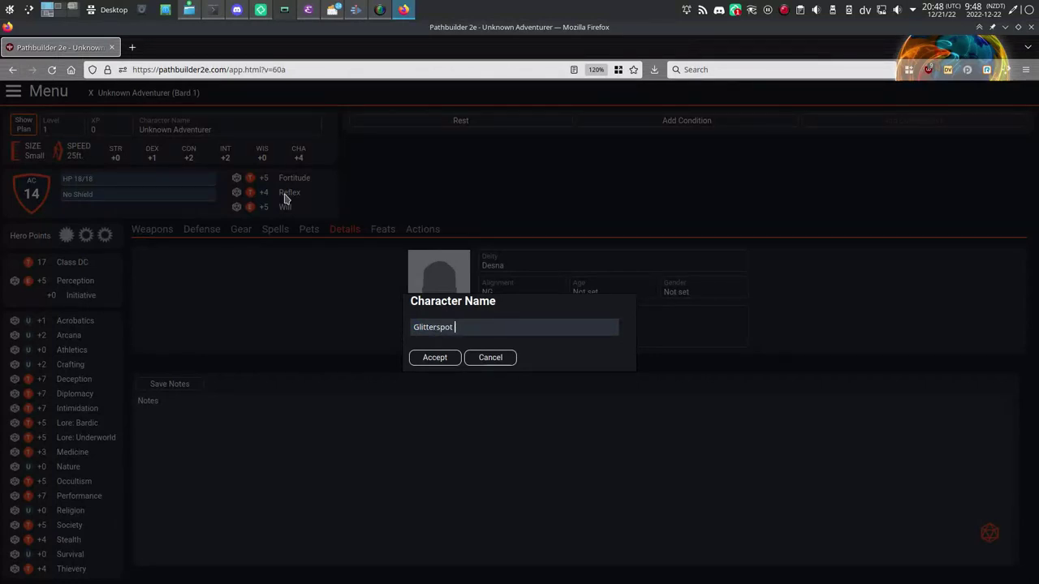
{"action": "type", "text": "tterspot Parley Cobblepot"}
{"action": "key", "text": "Return"}
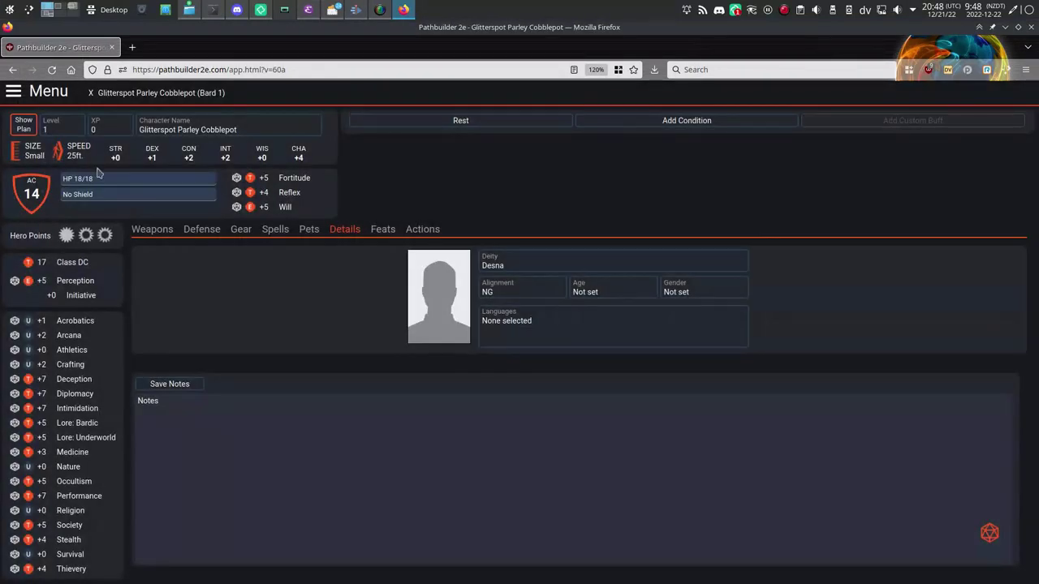
Step: Open the app's main menu and close it again
{"action": "left_click", "coordinate": [11, 92]}
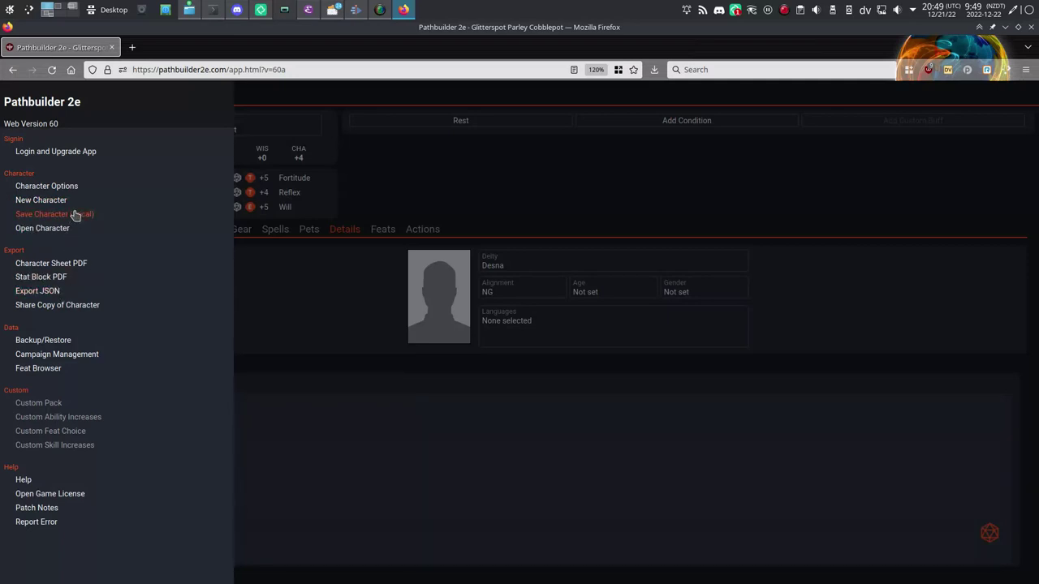
{"action": "left_click", "coordinate": [250, 161]}
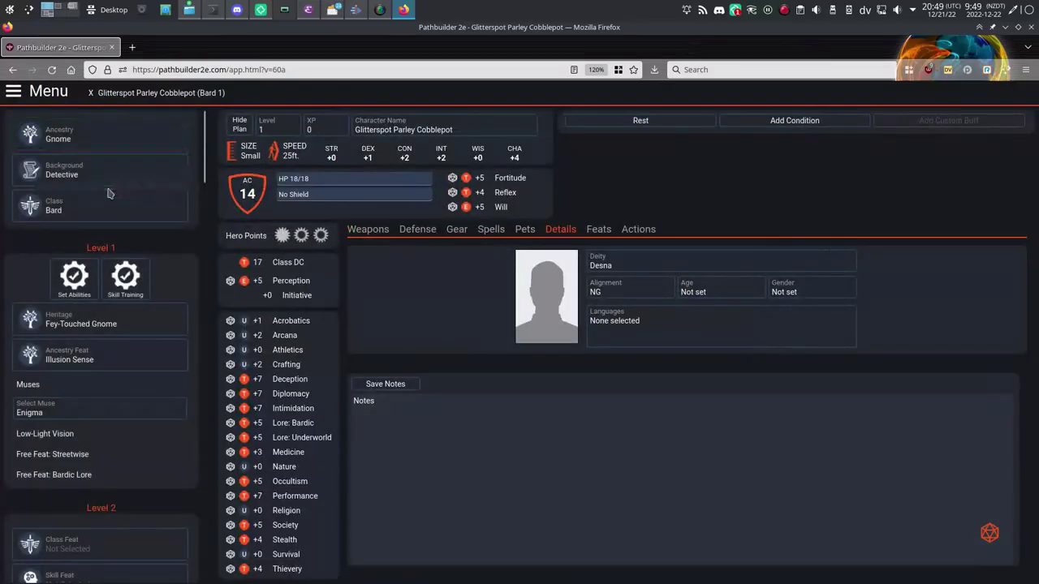
Step: Go to the Bard's prepared spells and cast Bless, spending a level-1 slot
{"action": "scroll", "coordinate": [109, 203], "scroll_direction": "down", "scroll_amount": 5}
{"action": "scroll", "coordinate": [109, 202], "scroll_direction": "down", "scroll_amount": 1}
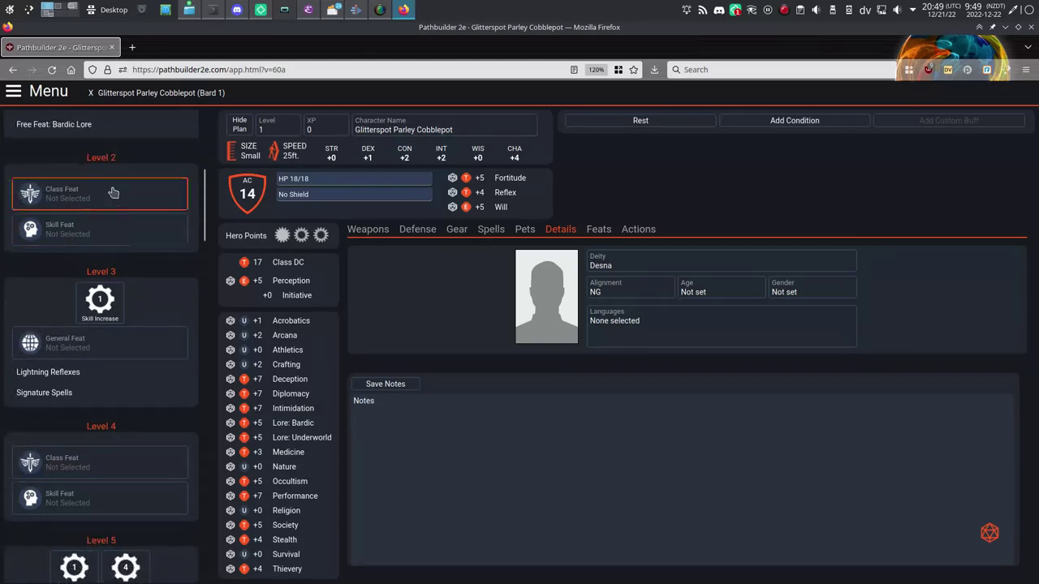
{"action": "scroll", "coordinate": [157, 274], "scroll_direction": "up", "scroll_amount": 5}
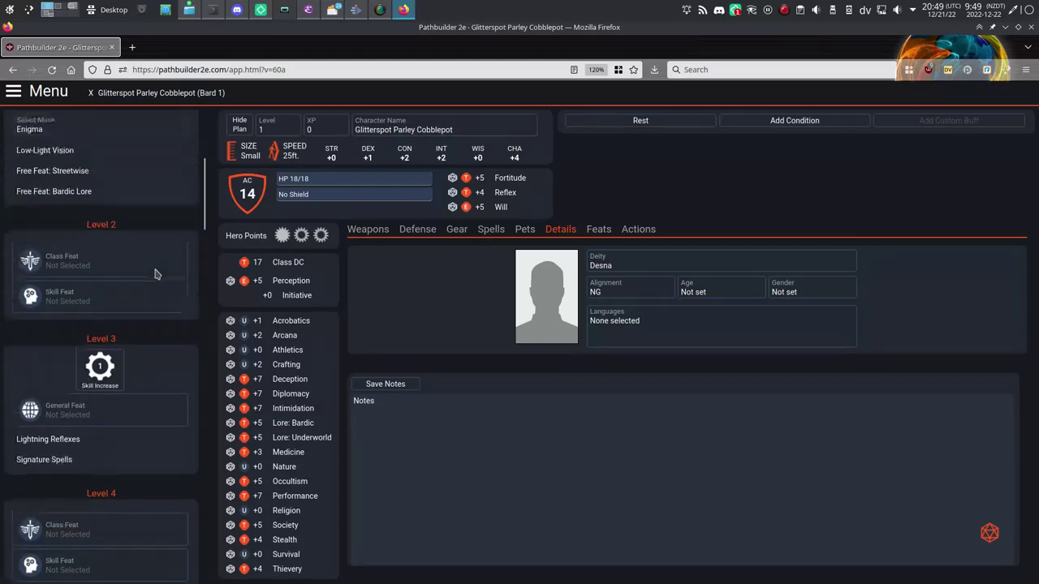
{"action": "left_click", "coordinate": [456, 230]}
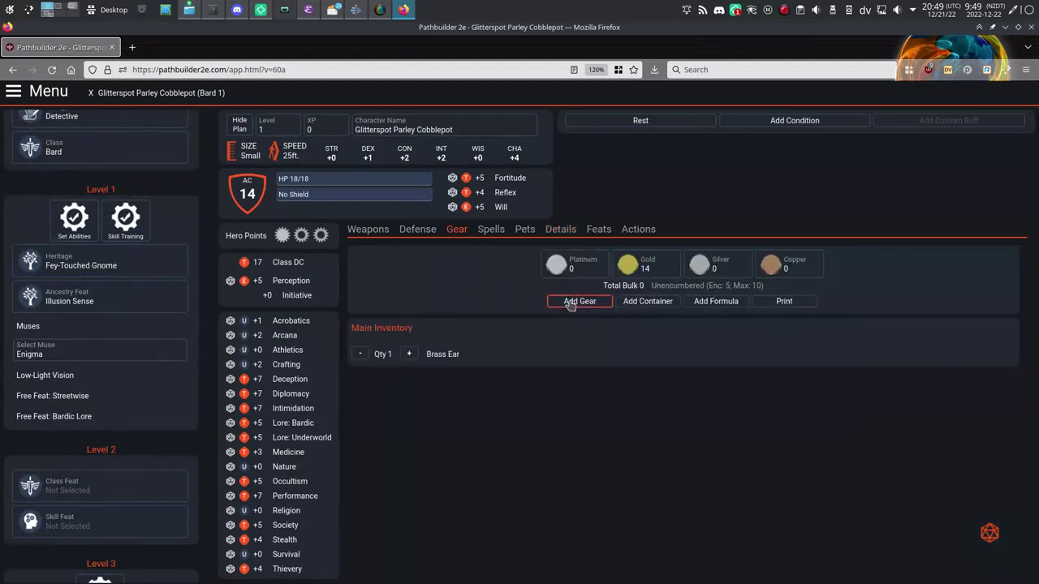
{"action": "left_click", "coordinate": [490, 230]}
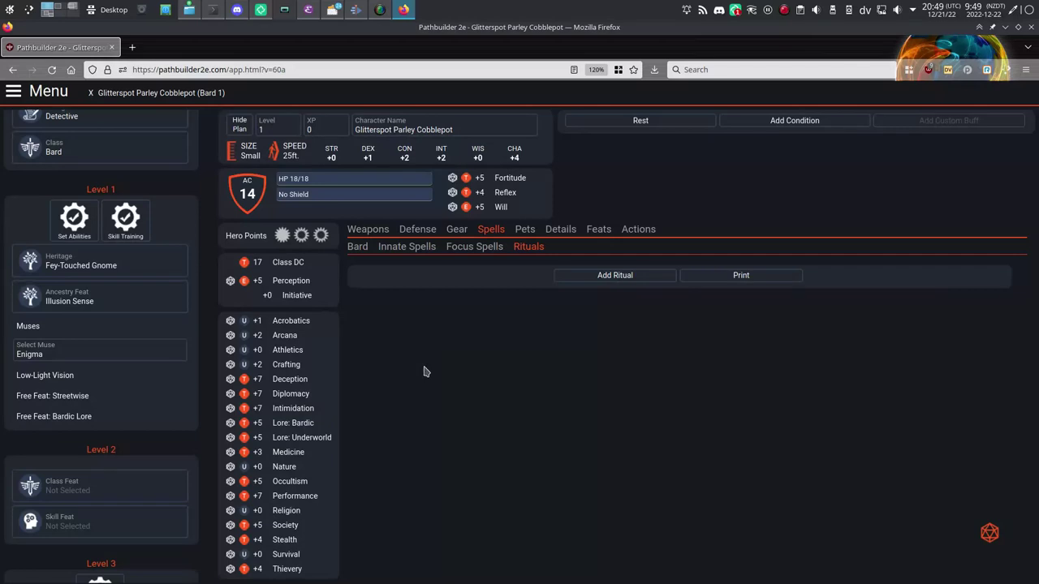
{"action": "left_click", "coordinate": [357, 247]}
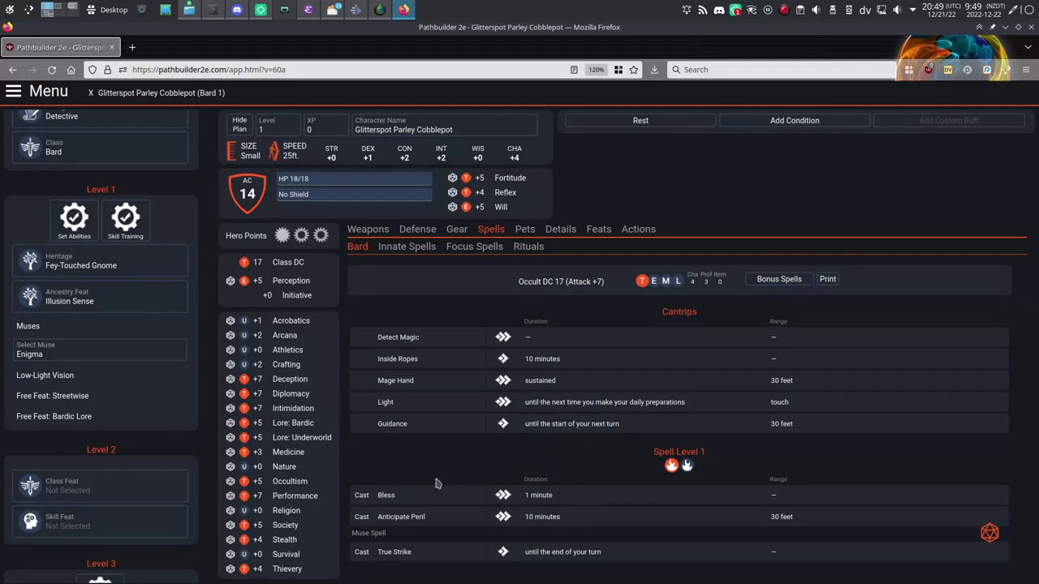
{"action": "left_click", "coordinate": [359, 497]}
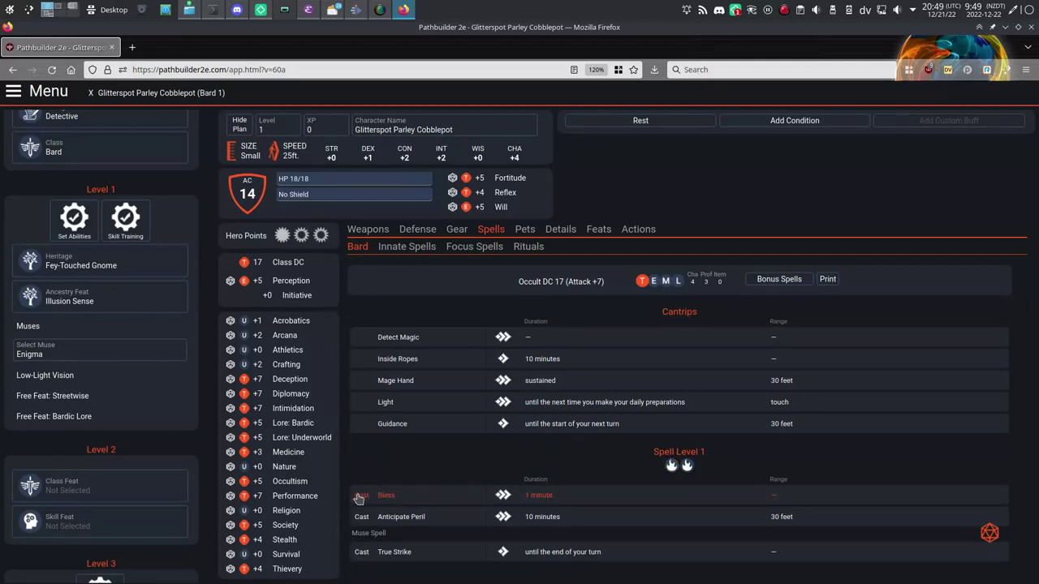